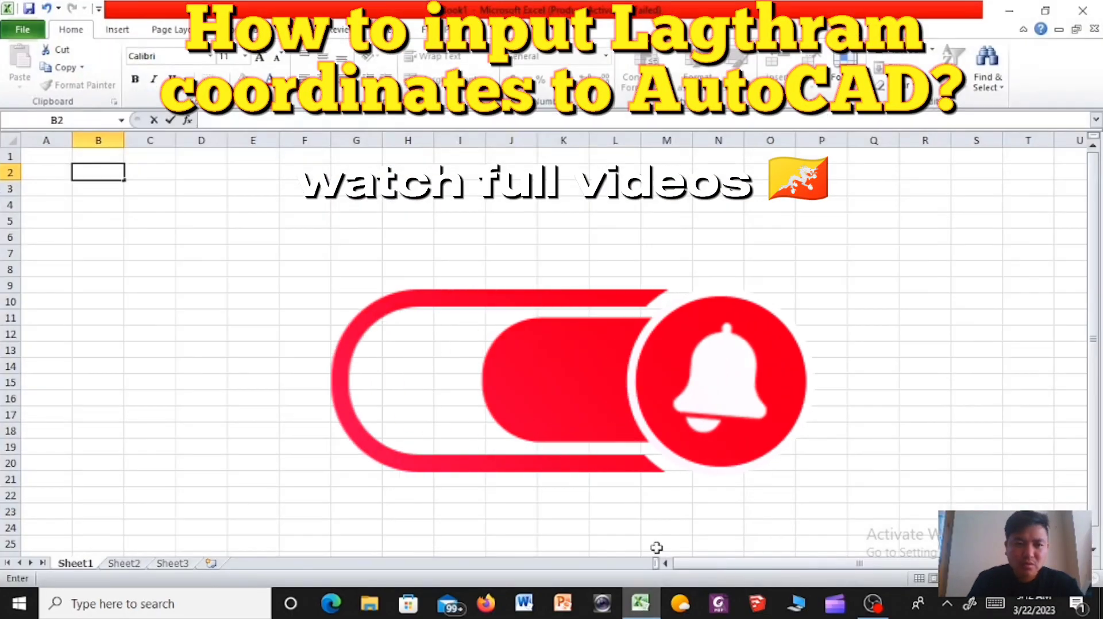
Step: Enter the heading 'coordinates' in B2 and widen column B to fit it
type("coordinates")
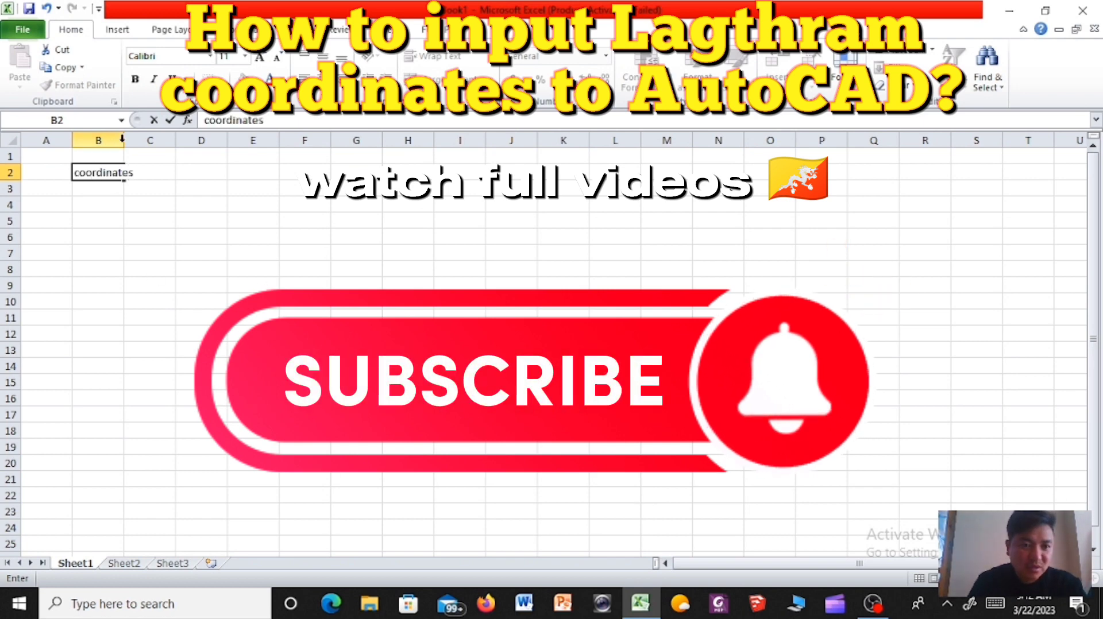
key("Up")
left_click_drag(123, 140, 191, 140)
Step: Add the column headings 'easting' in B4 and 'northing' in C4
left_click(114, 205)
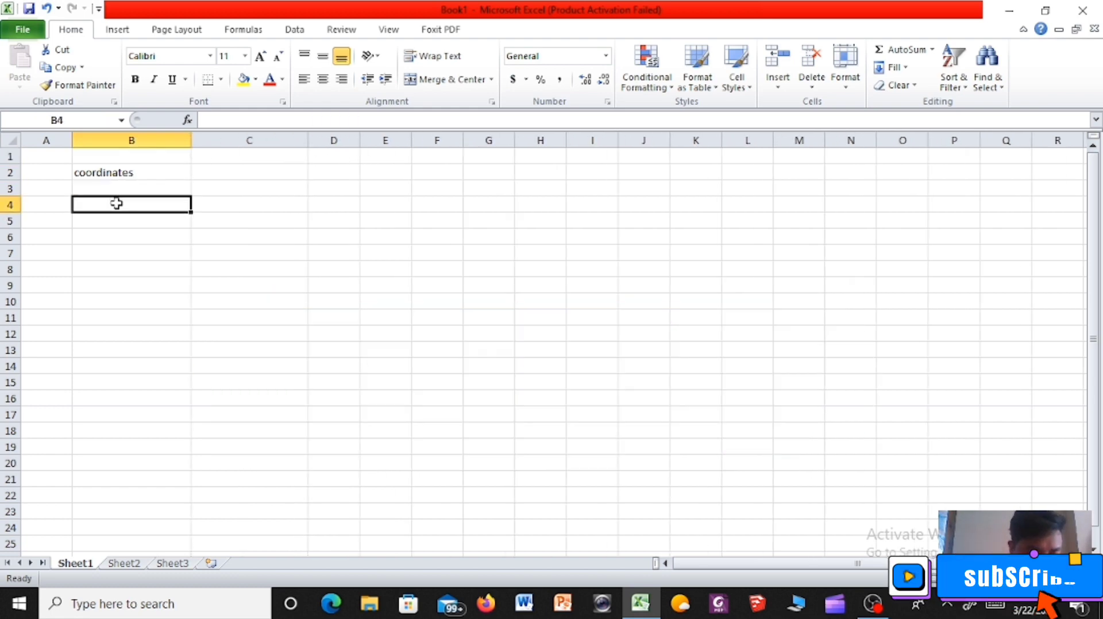
type("easting")
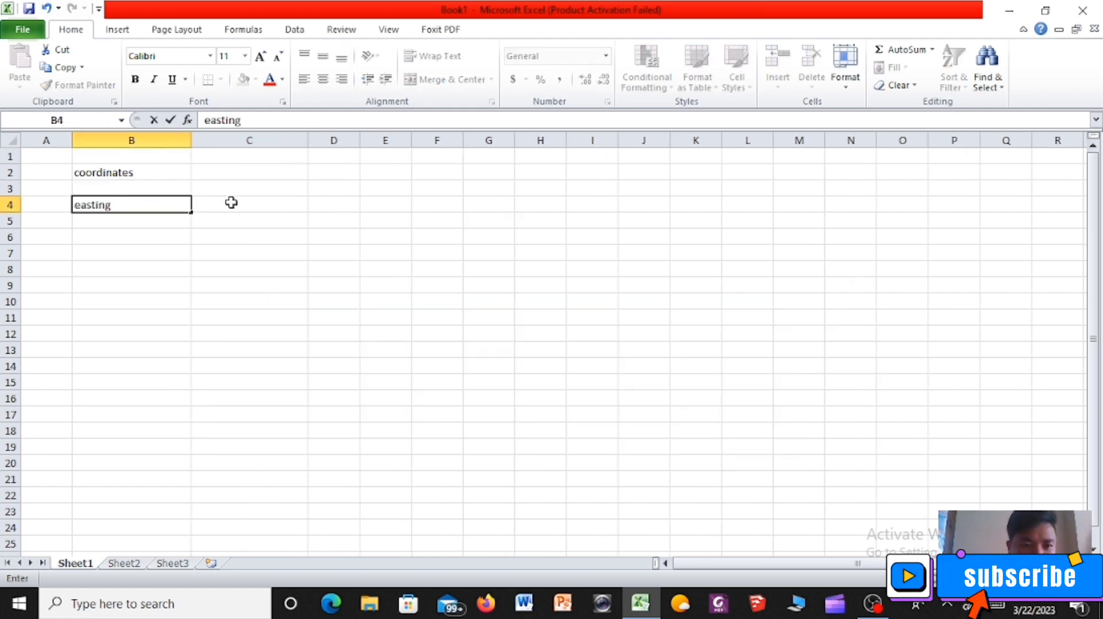
left_click(229, 203)
type("northing")
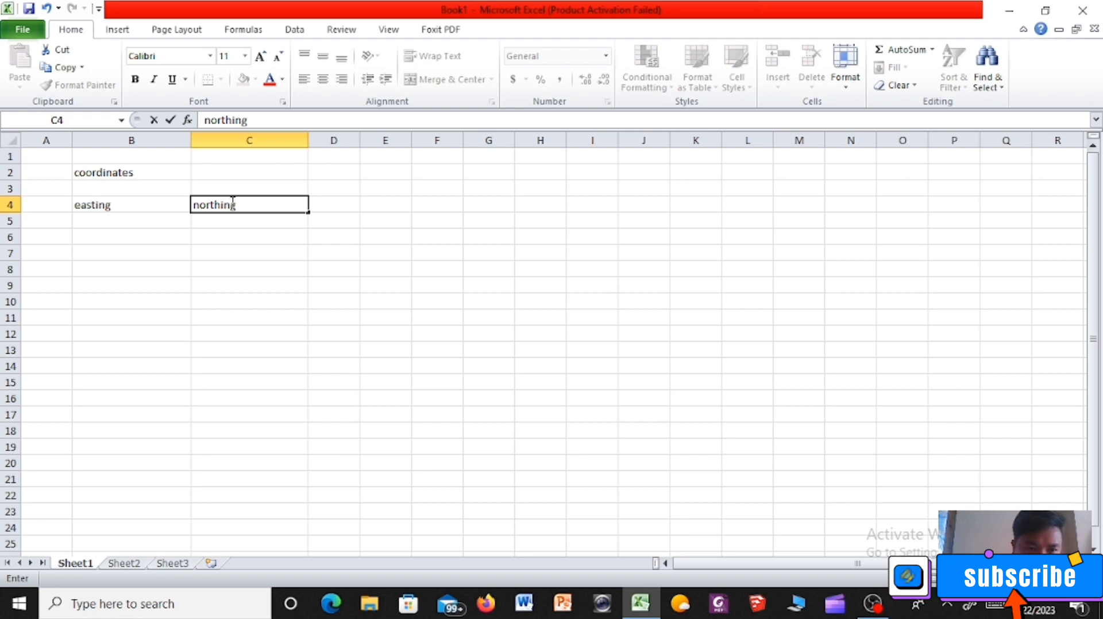
left_click(154, 219)
Step: Enter eastings 196148.81, 196156.69, 196164.2, 196169.07 and 196173.01 in B5:B9
type("19")
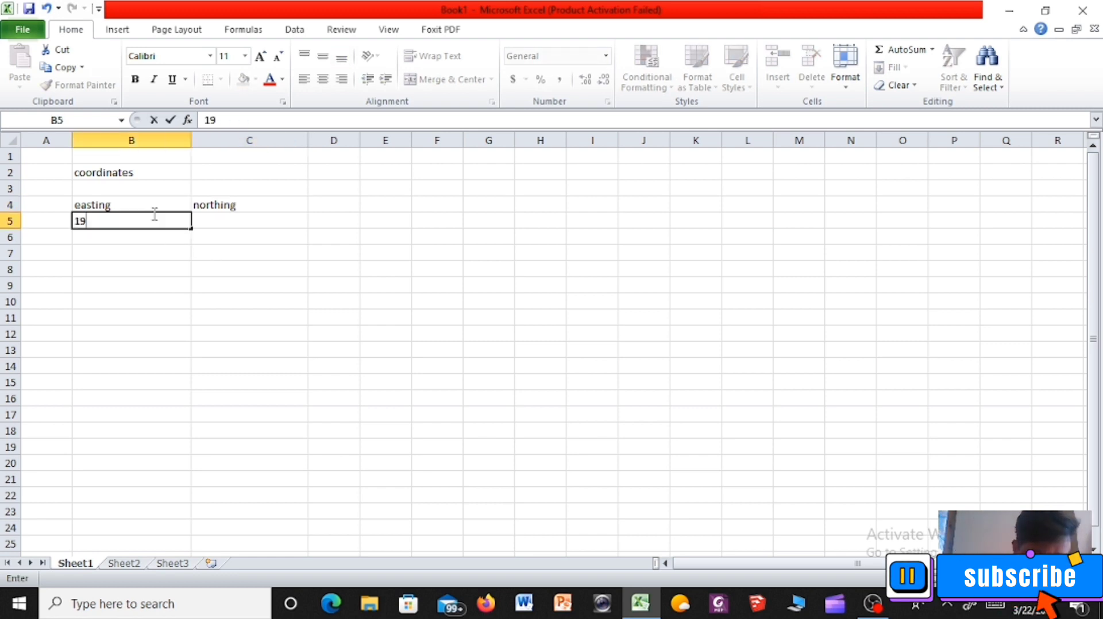
type("6148.")
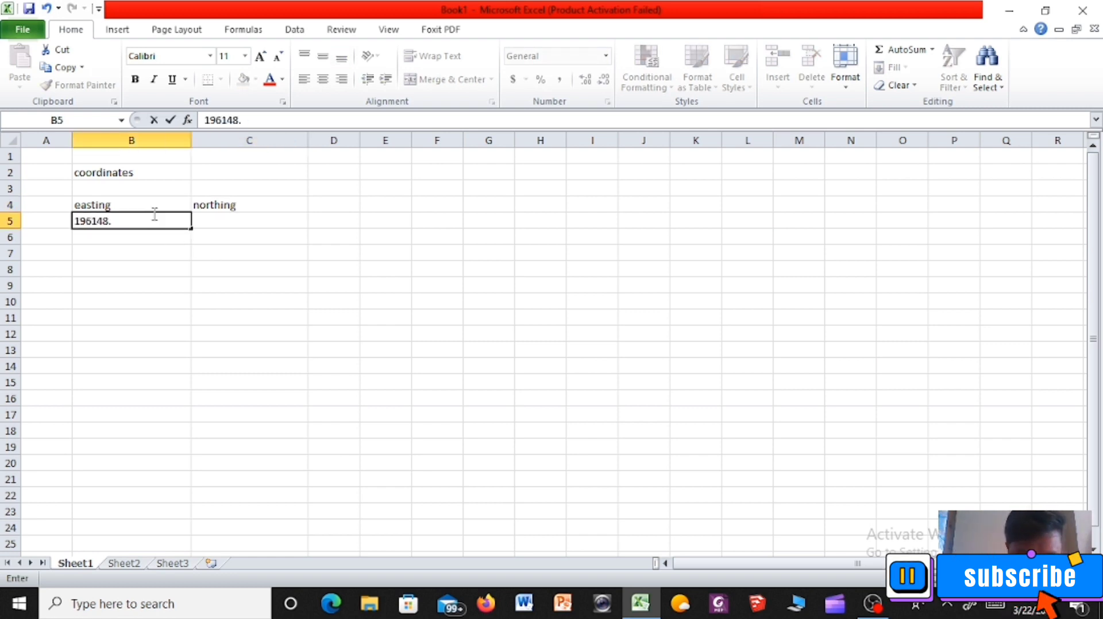
type("81")
key("Return")
type("1961")
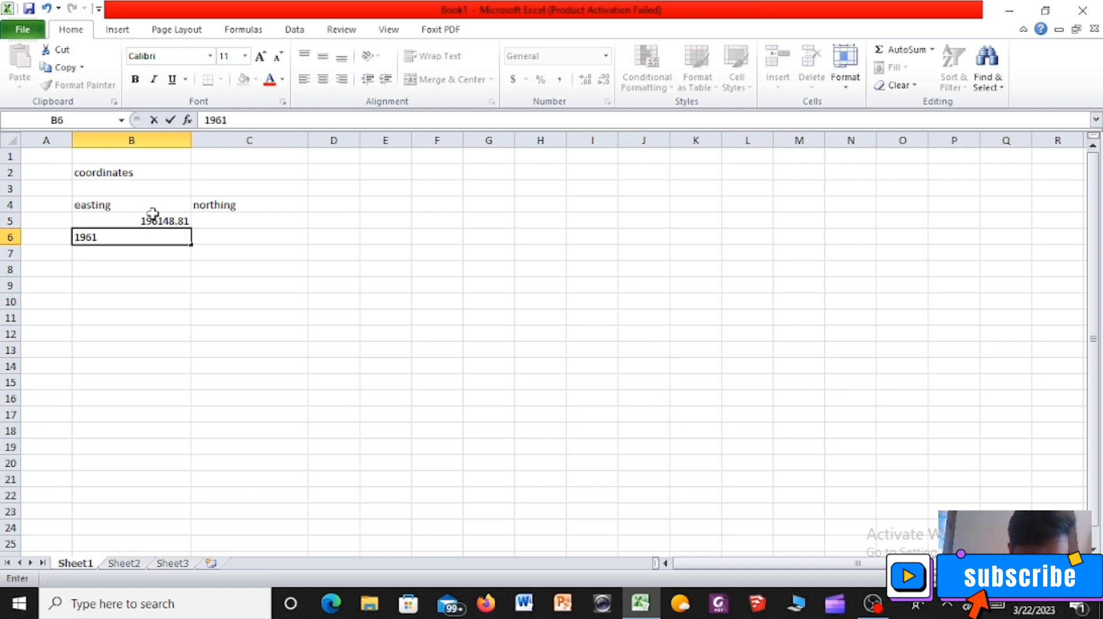
type("56.69")
key("Return")
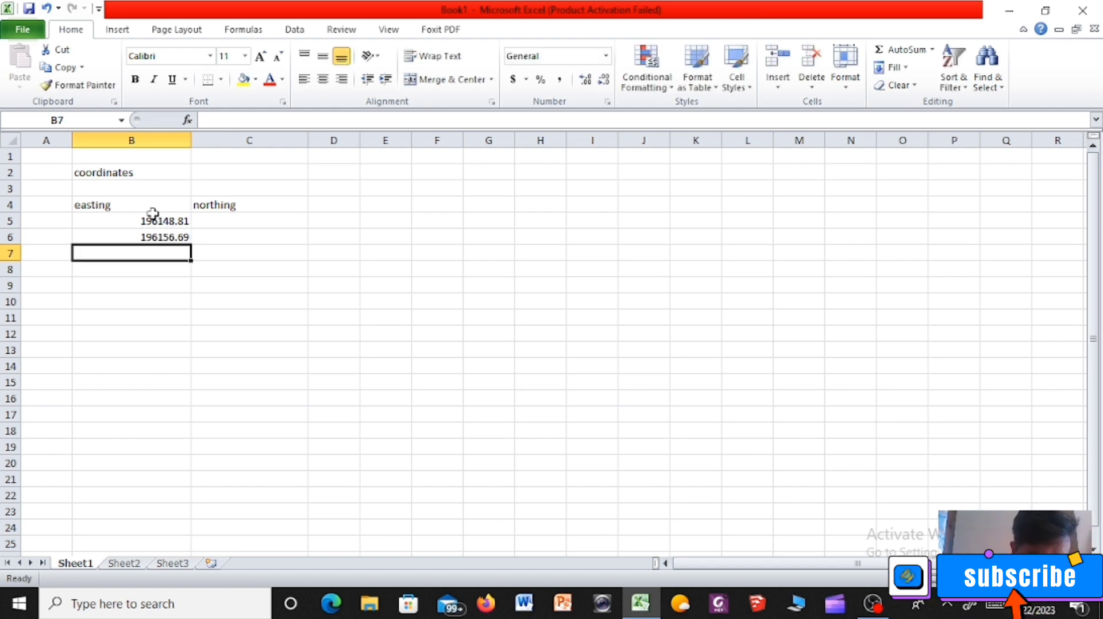
type("1961")
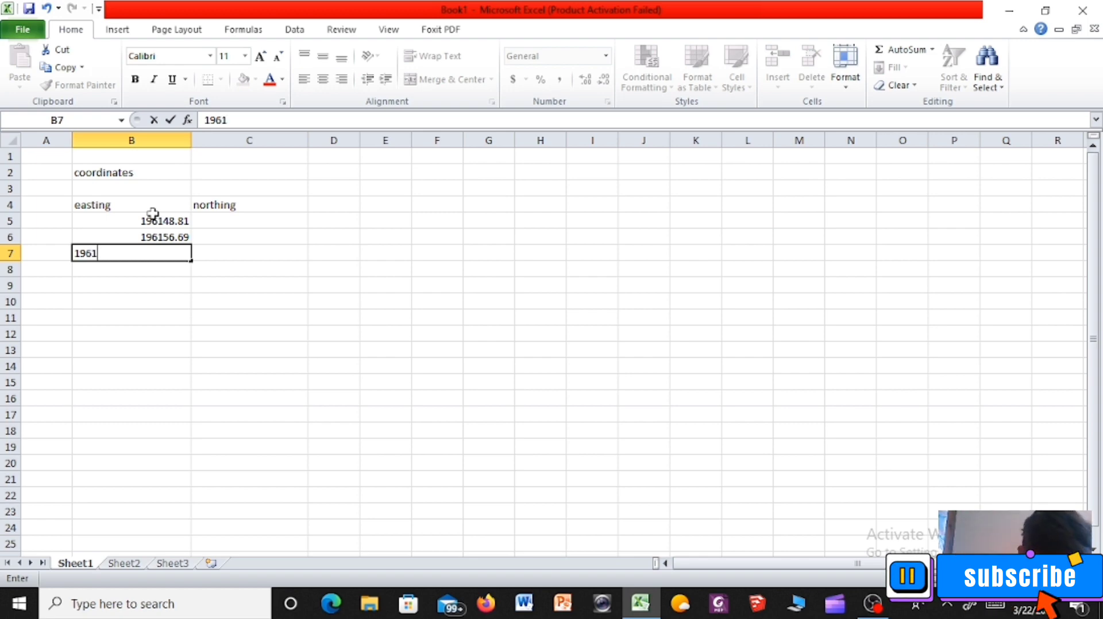
type("64.2")
key("Return")
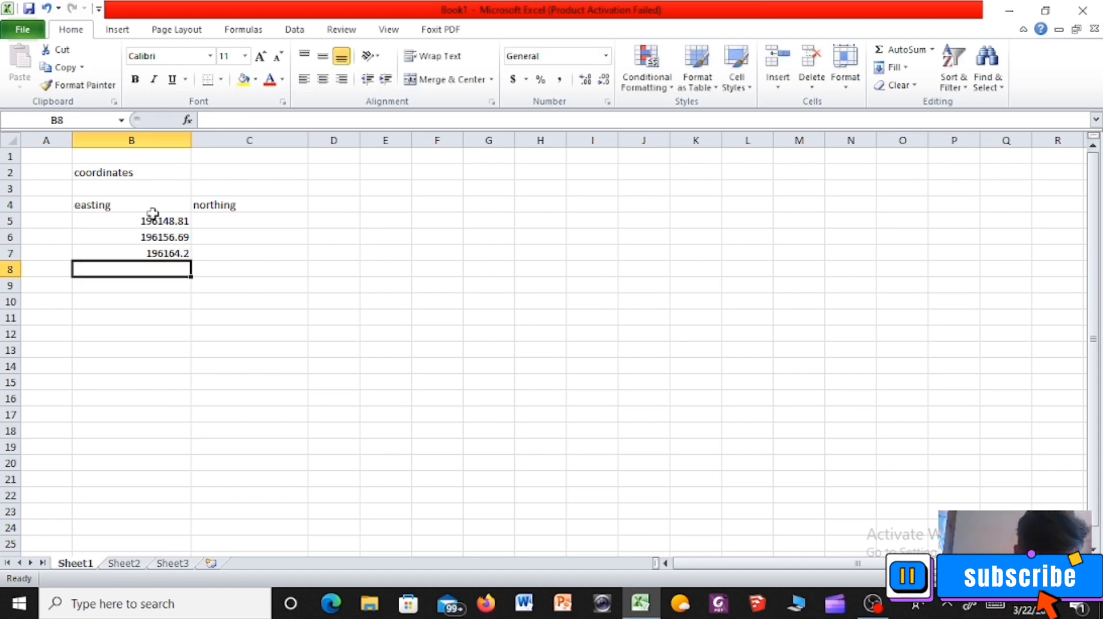
type("1961")
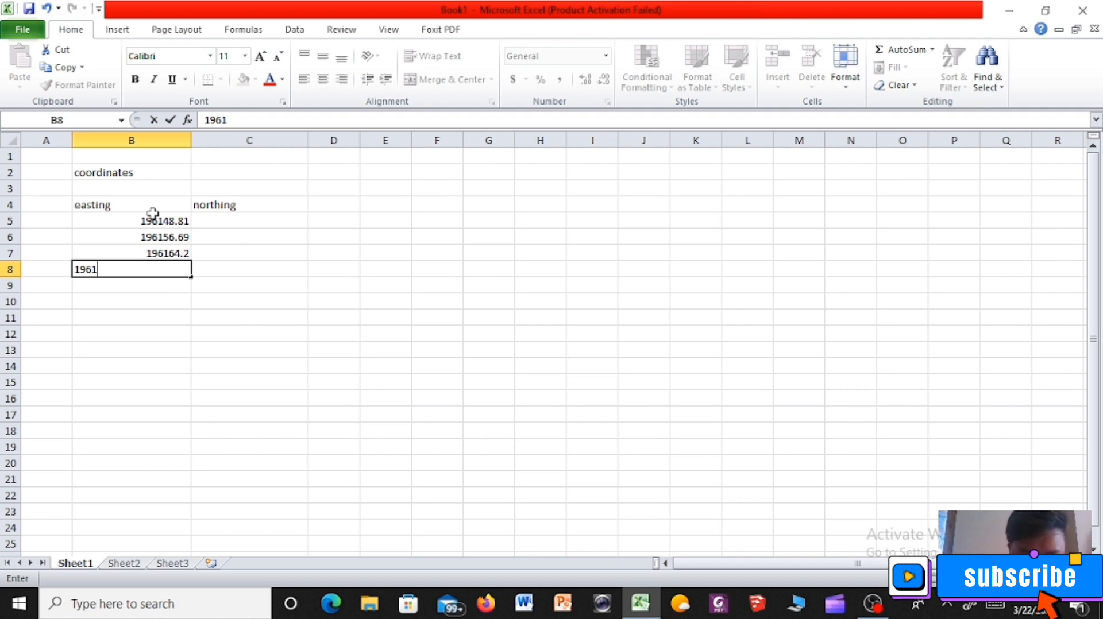
type("69.07")
key("Return")
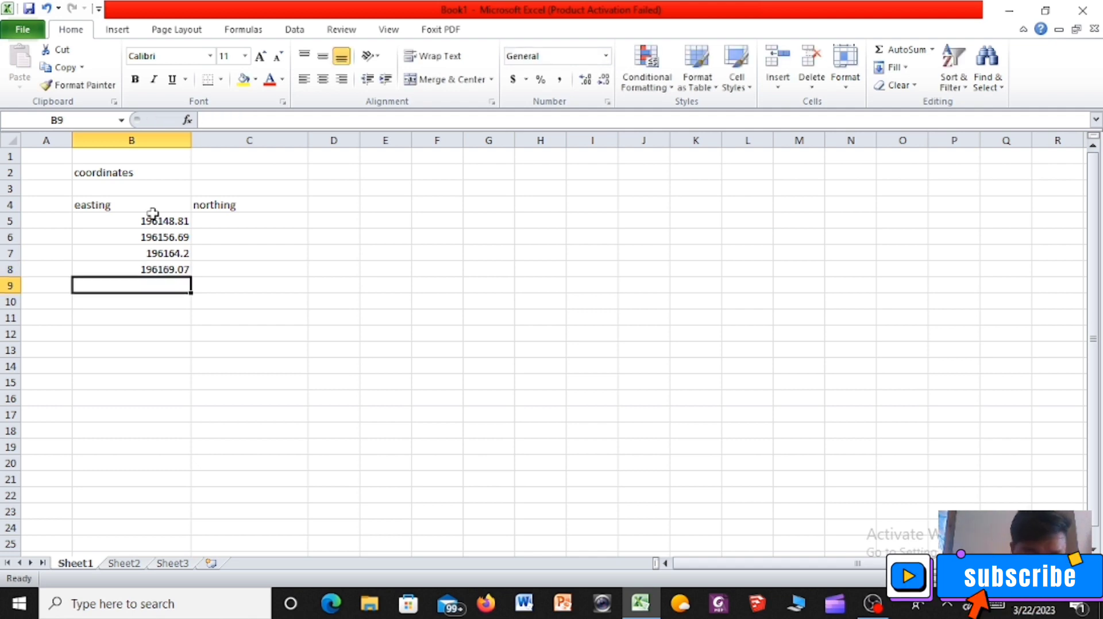
type("196173")
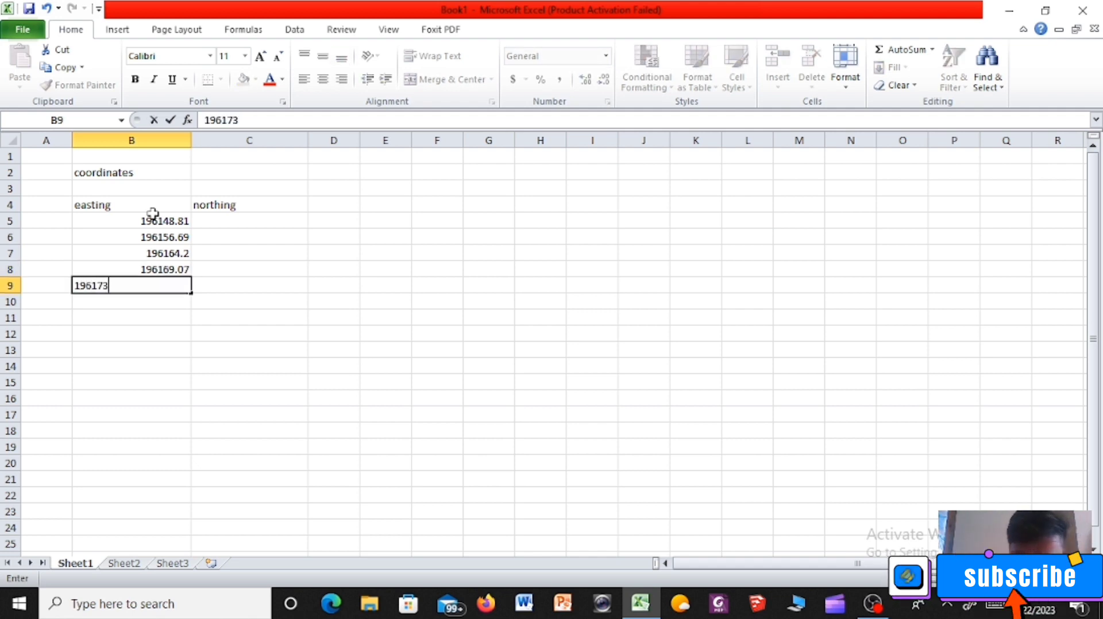
type(".03")
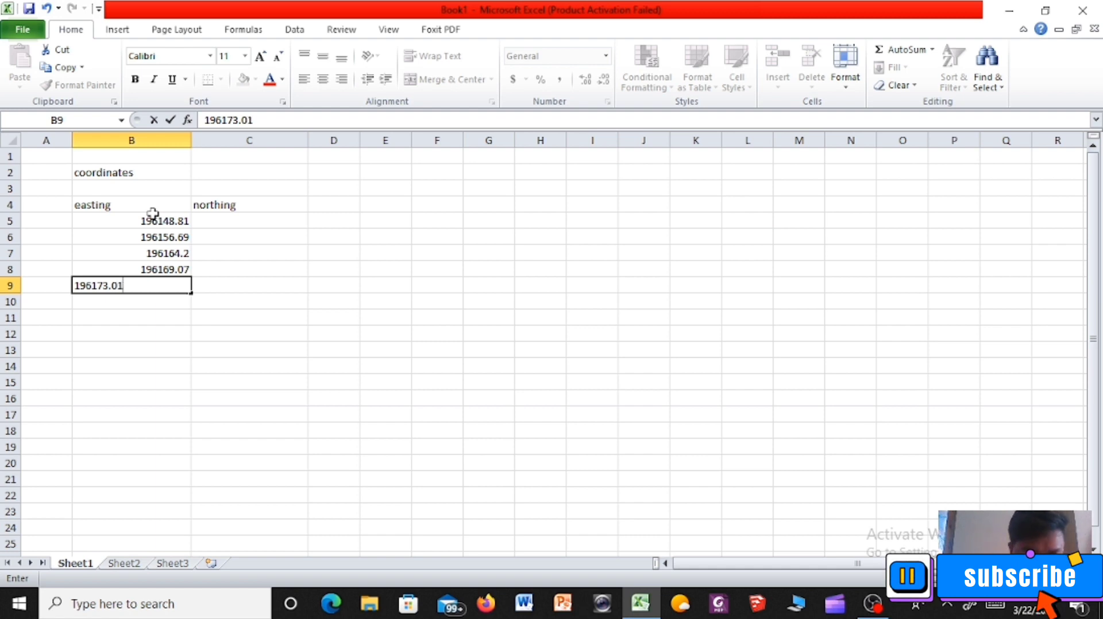
key("Return")
Step: Enter eastings 196145.8, 196152.26, 196155.81 and 196161.04 in B10:B13
type("1961")
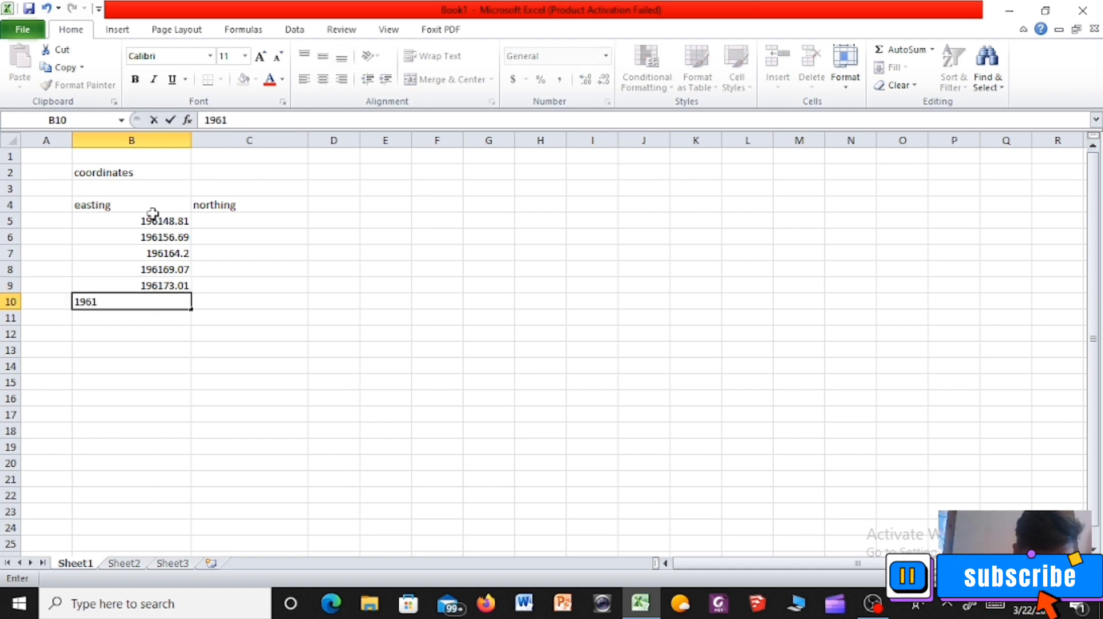
type("45.8")
key("Return")
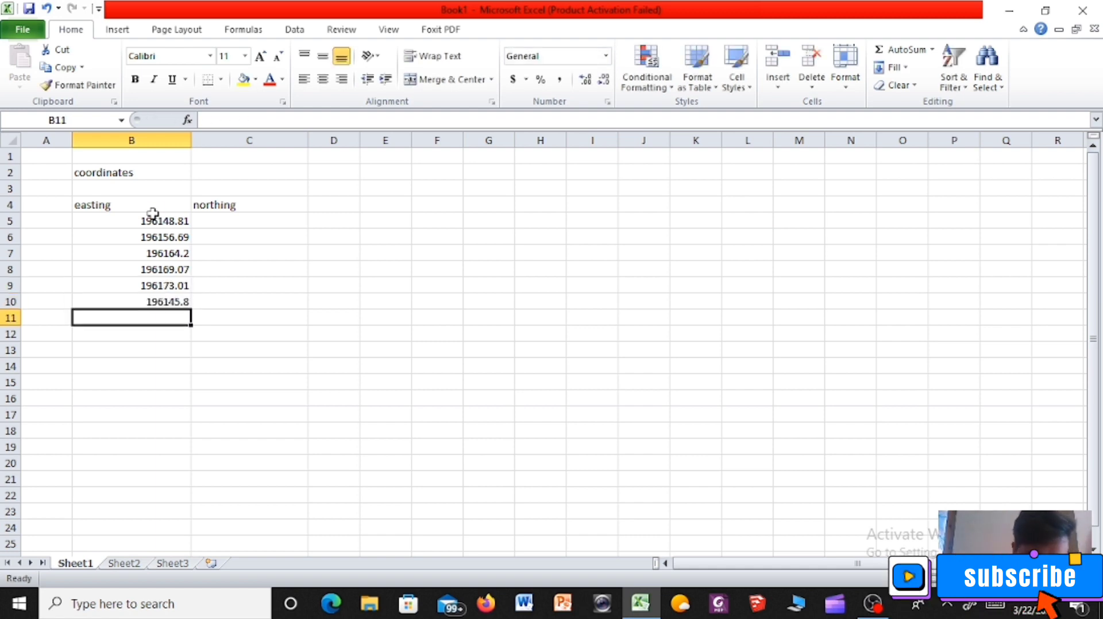
type("196152")
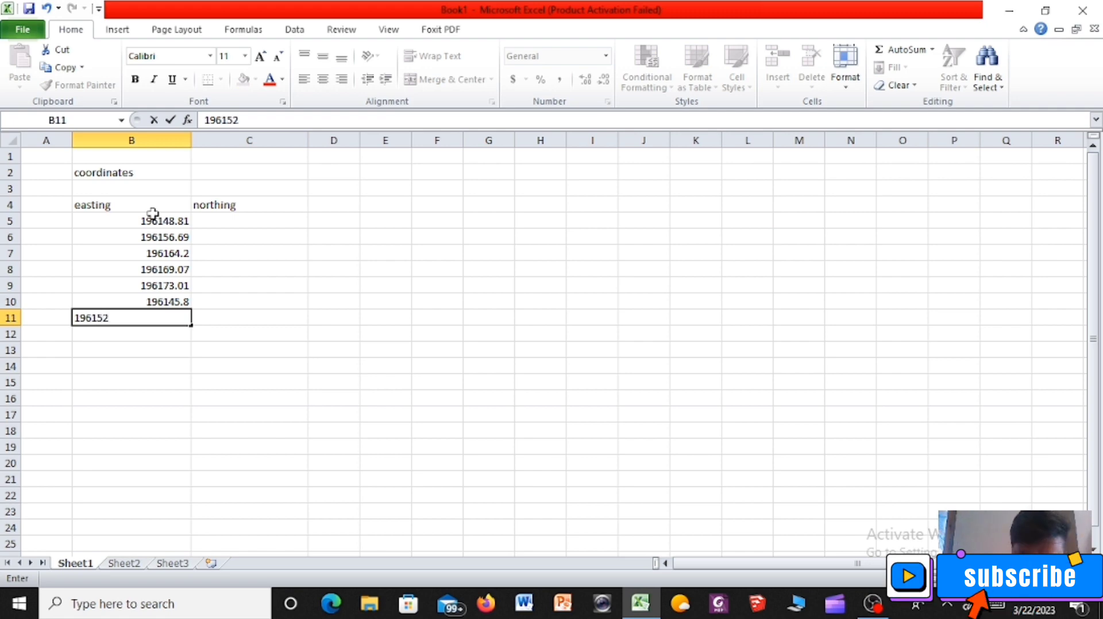
type(".26")
key("Return")
type("196155.")
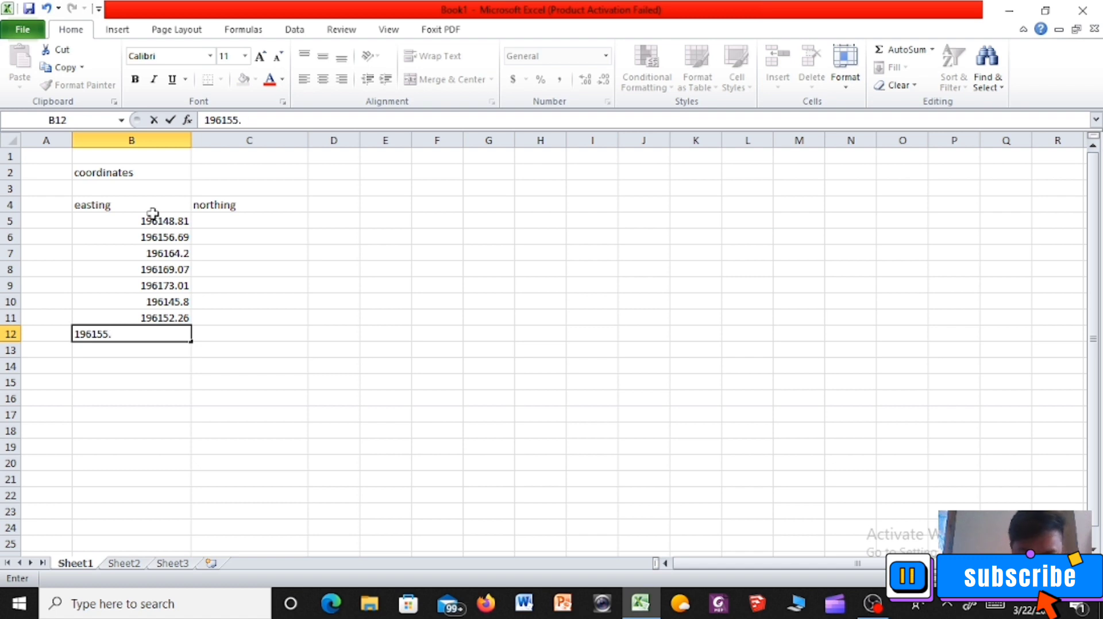
type("81")
key("Return")
type("1961")
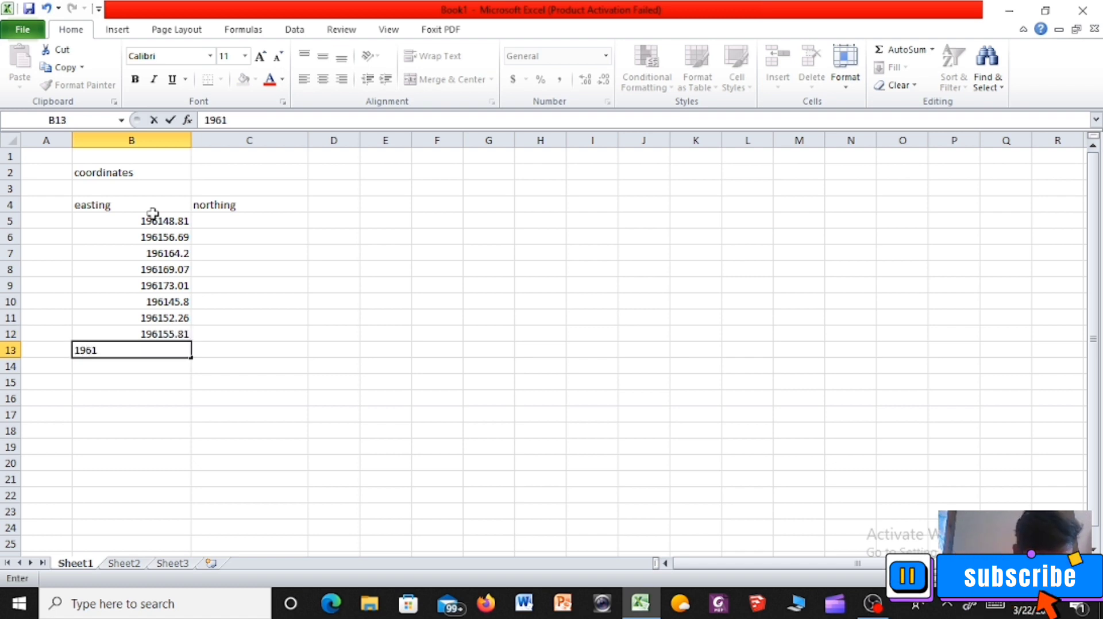
type("61.04")
key("Tab")
key("Up")
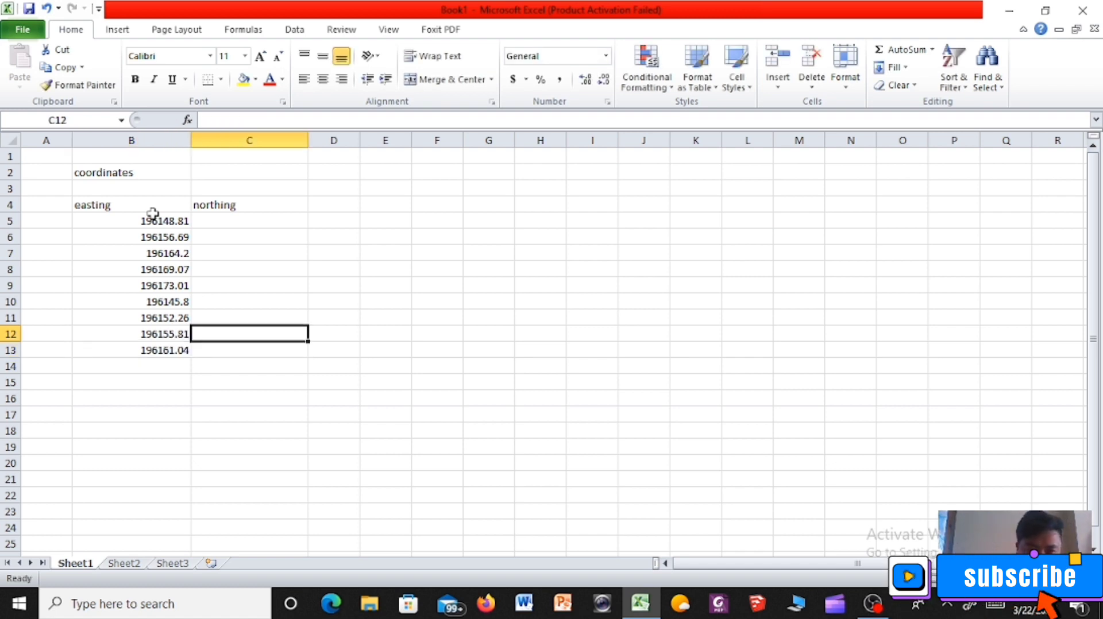
key("Up")
key("Up")
key("Up")
Step: Enter northings 3027393.4, 3027394.23, 3027395.21, 3027390.65 and 3027383.76 in C5:C9
type("30")
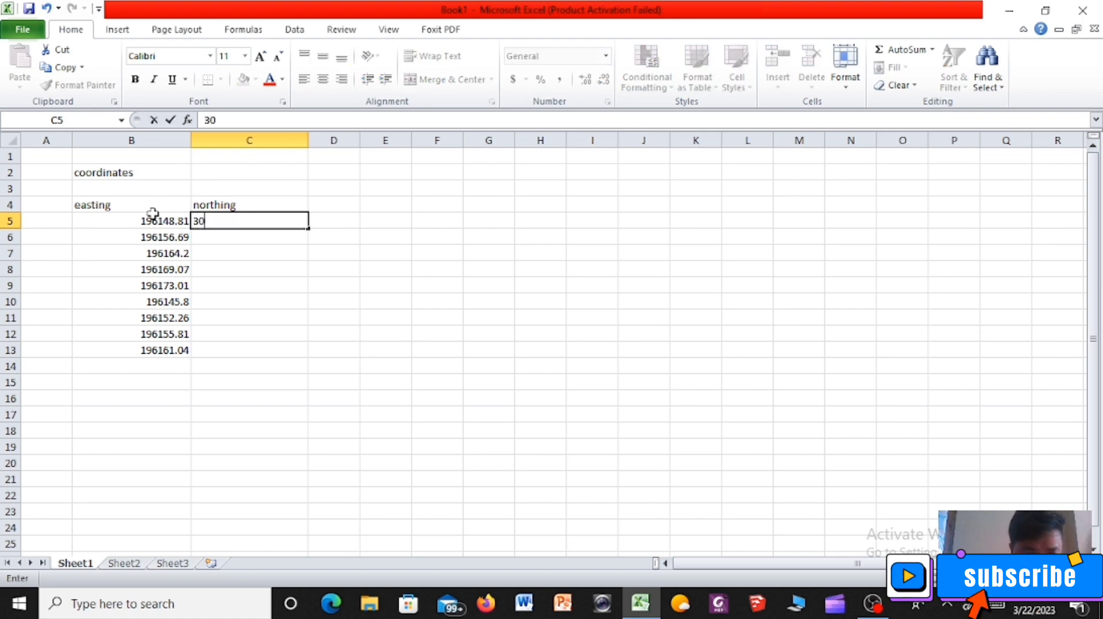
type("27393")
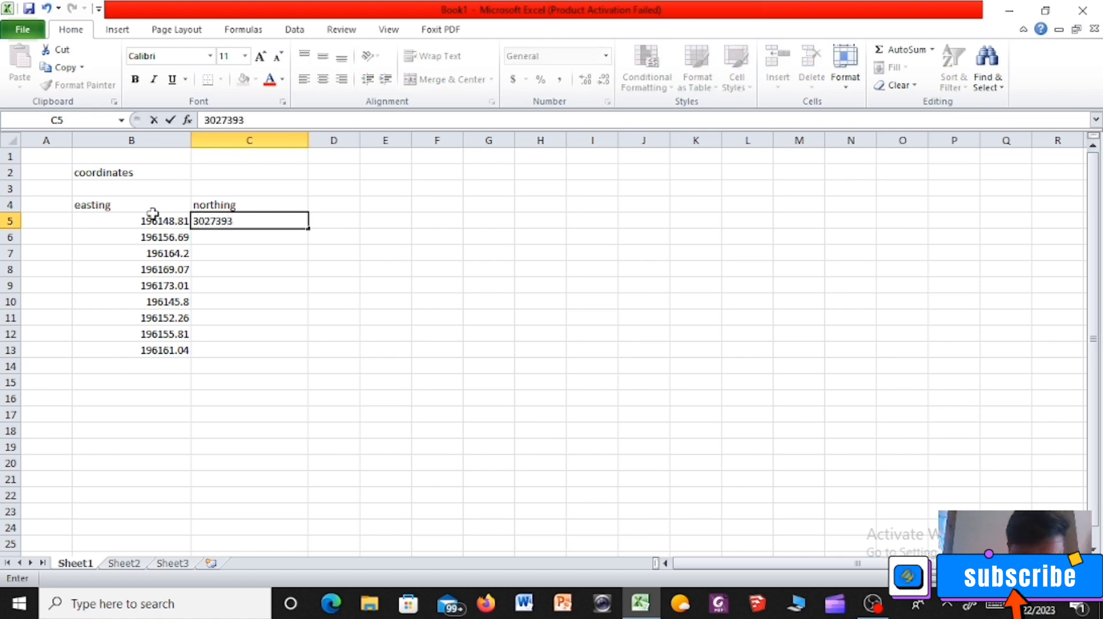
type(".4")
key("Return")
type("3027")
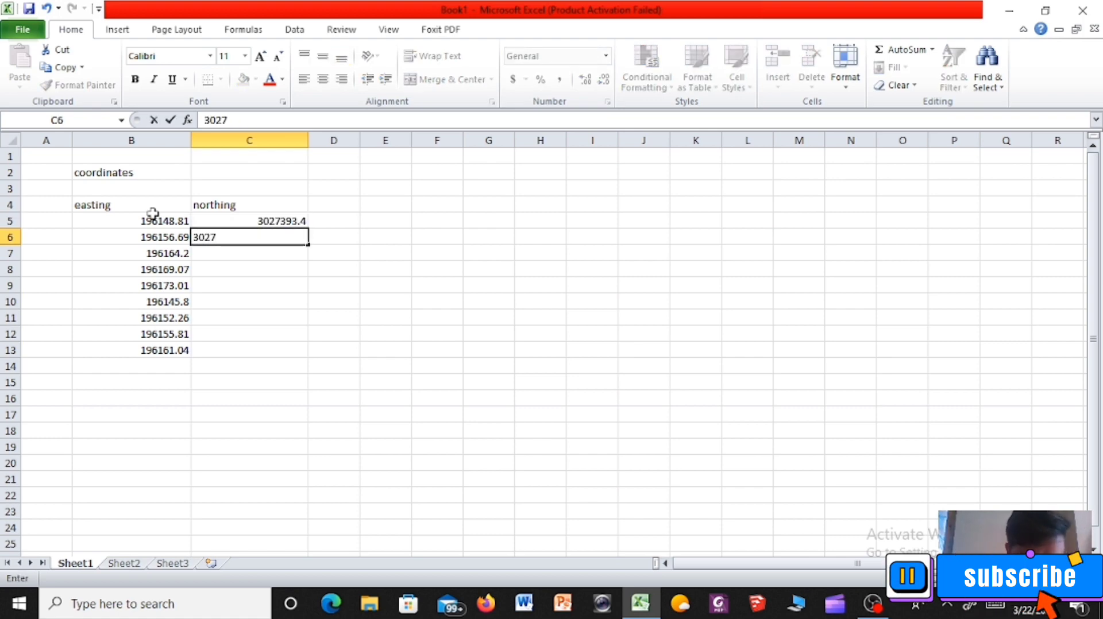
type("394.23")
key("Return")
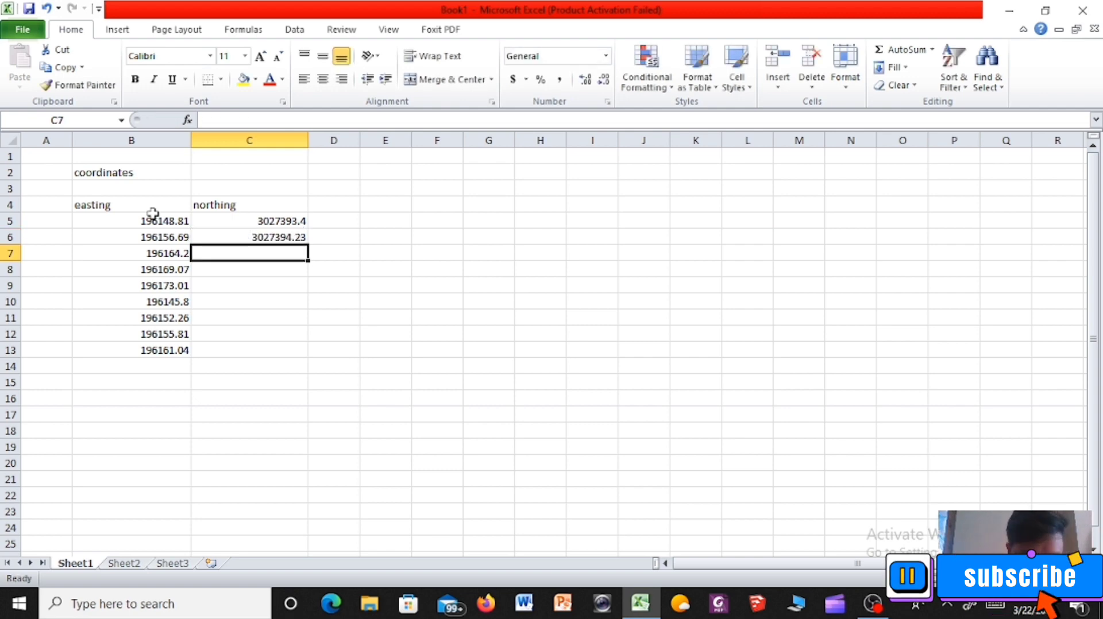
type("3027395.21")
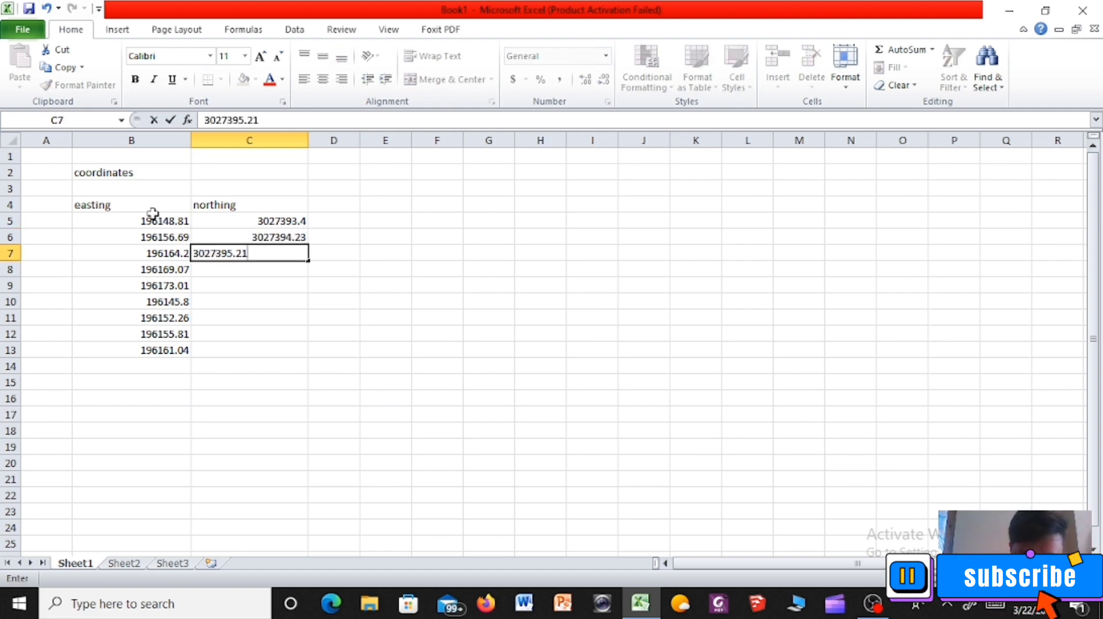
key("Return")
type("30")
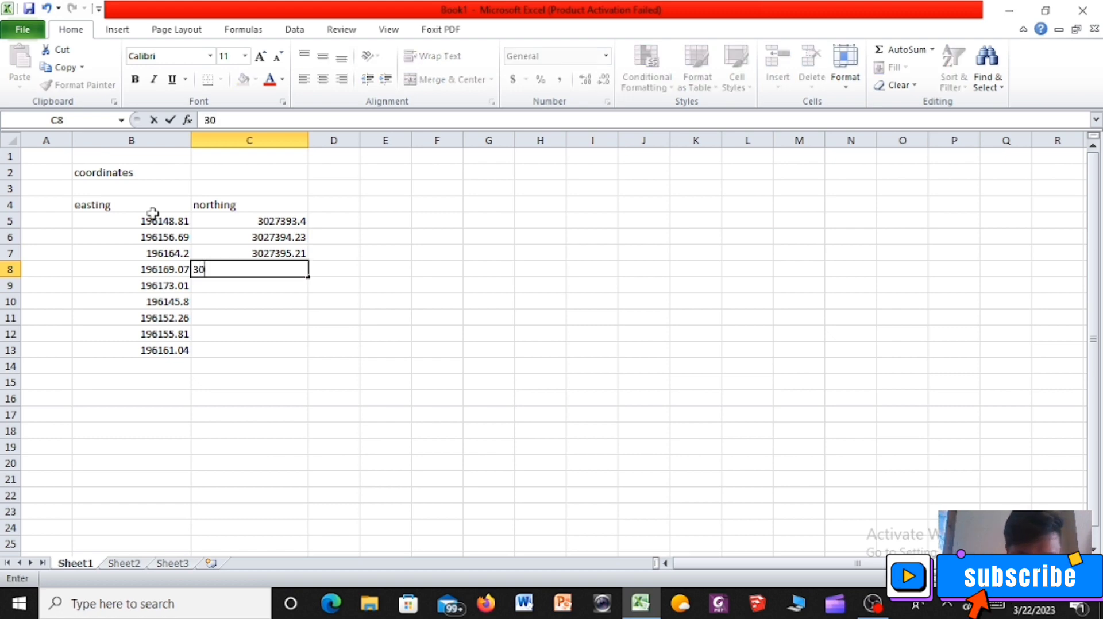
type("27390.65")
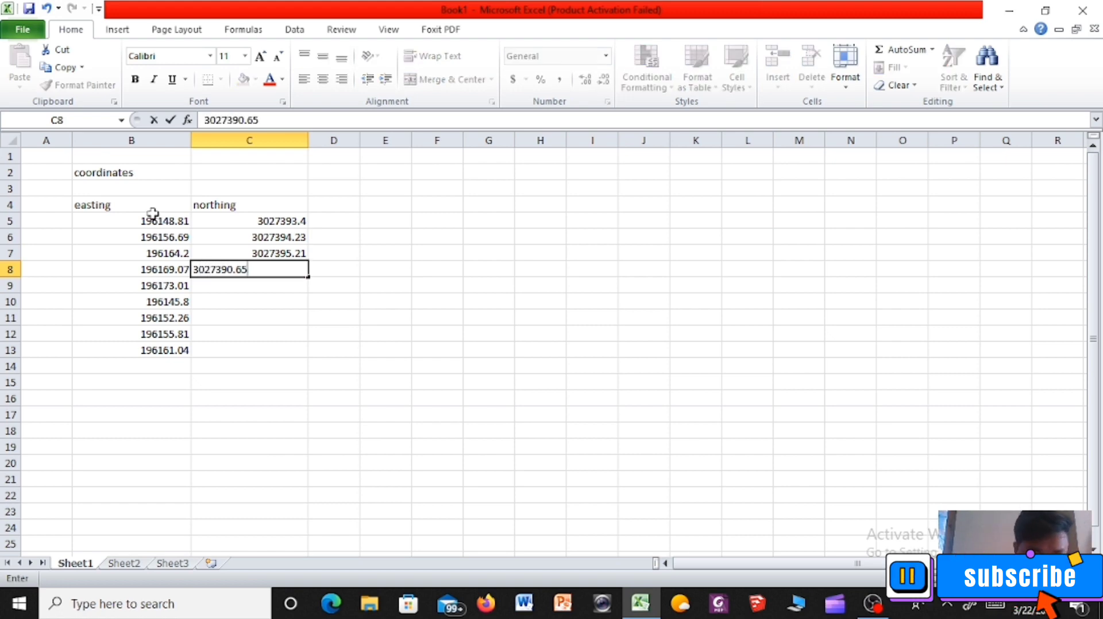
key("Return")
type("30")
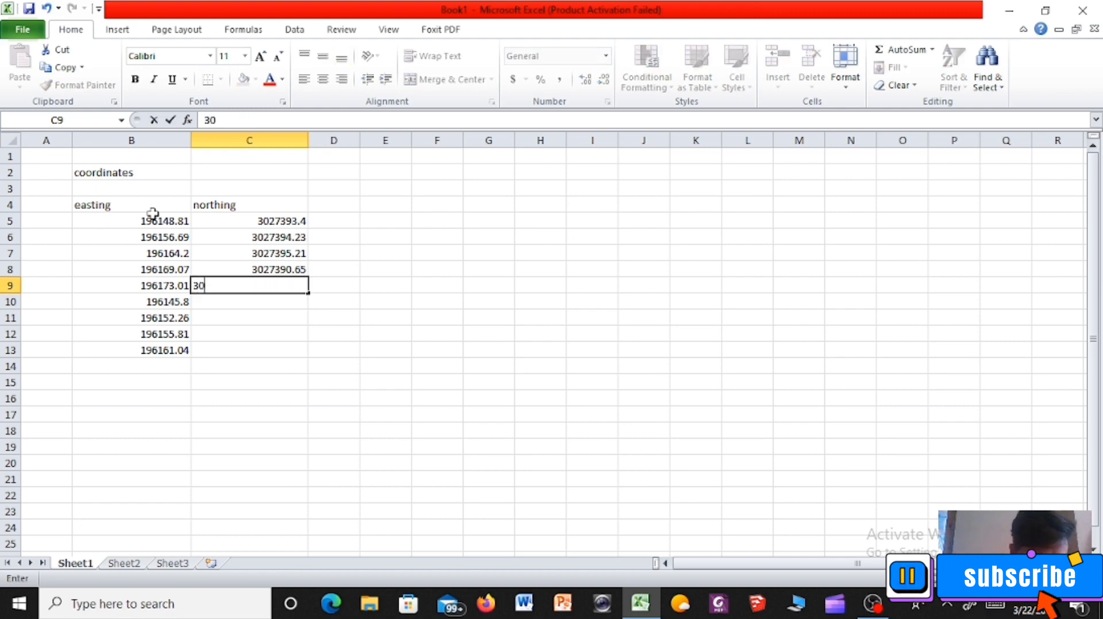
type("2738")
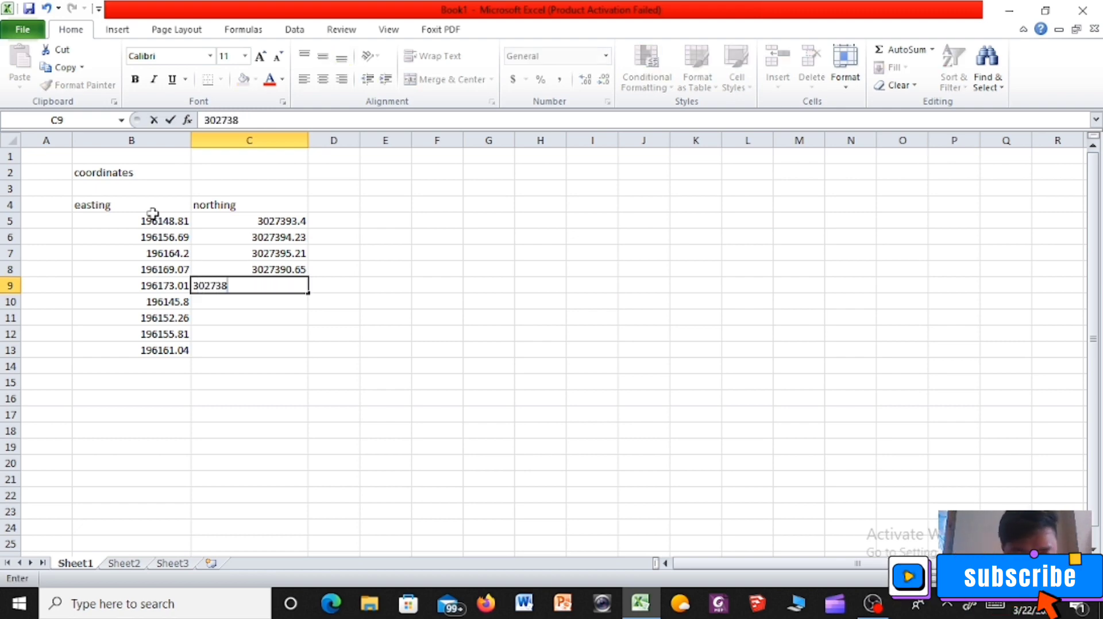
type("3.76")
key("Return")
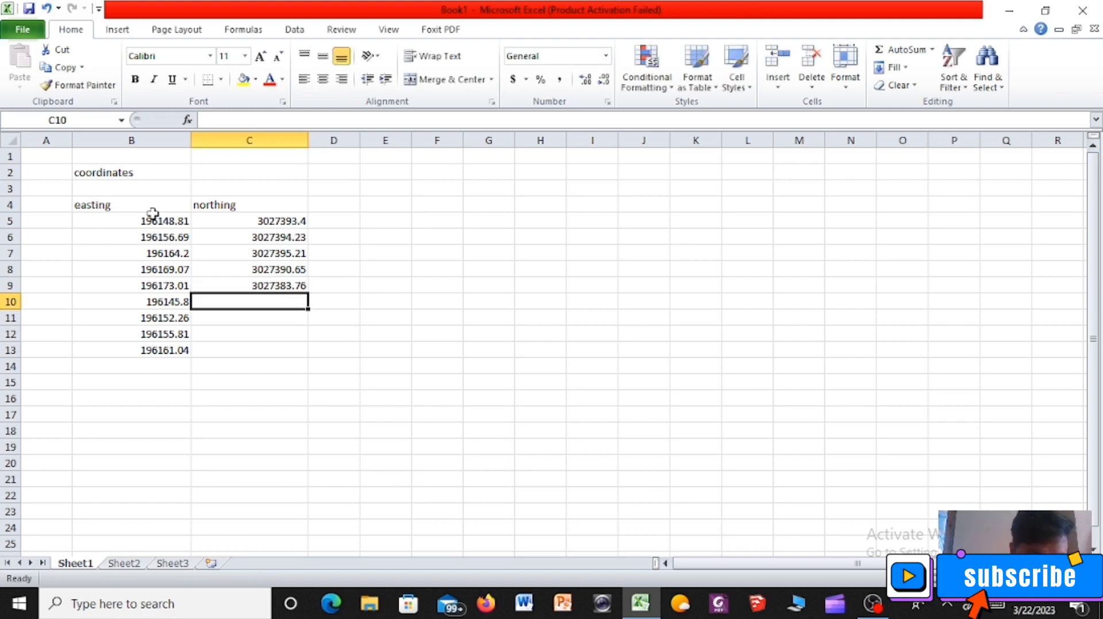
Step: Enter northings 3027387.88, 3027378.12 and 3027367.27 in C10:C12, and start 3027373.2 in C13
type("3027")
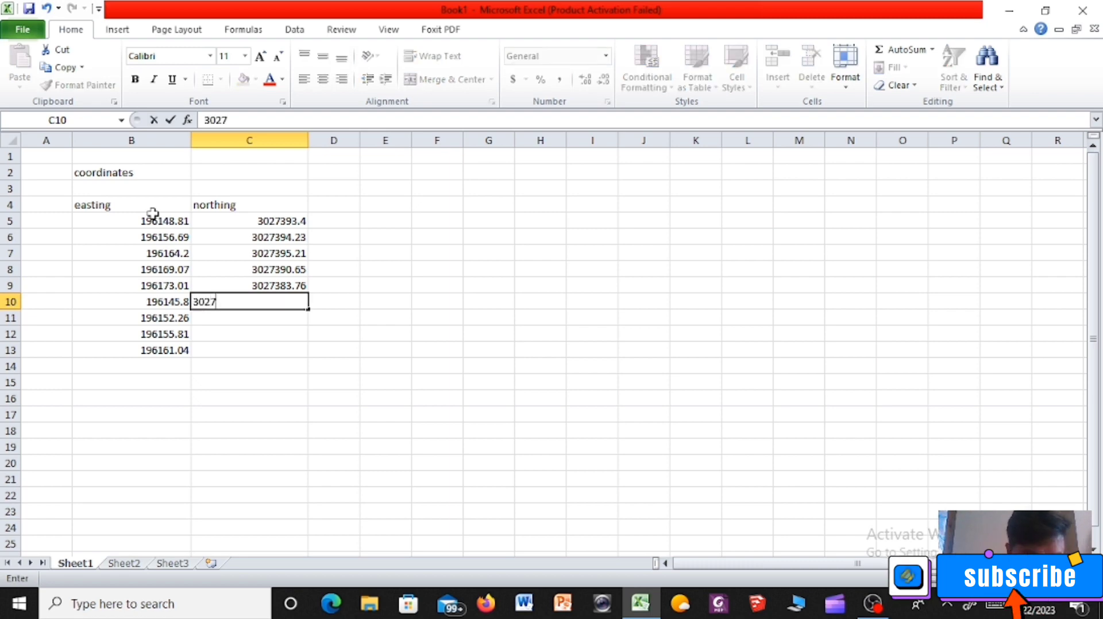
type("387.88")
key("Return")
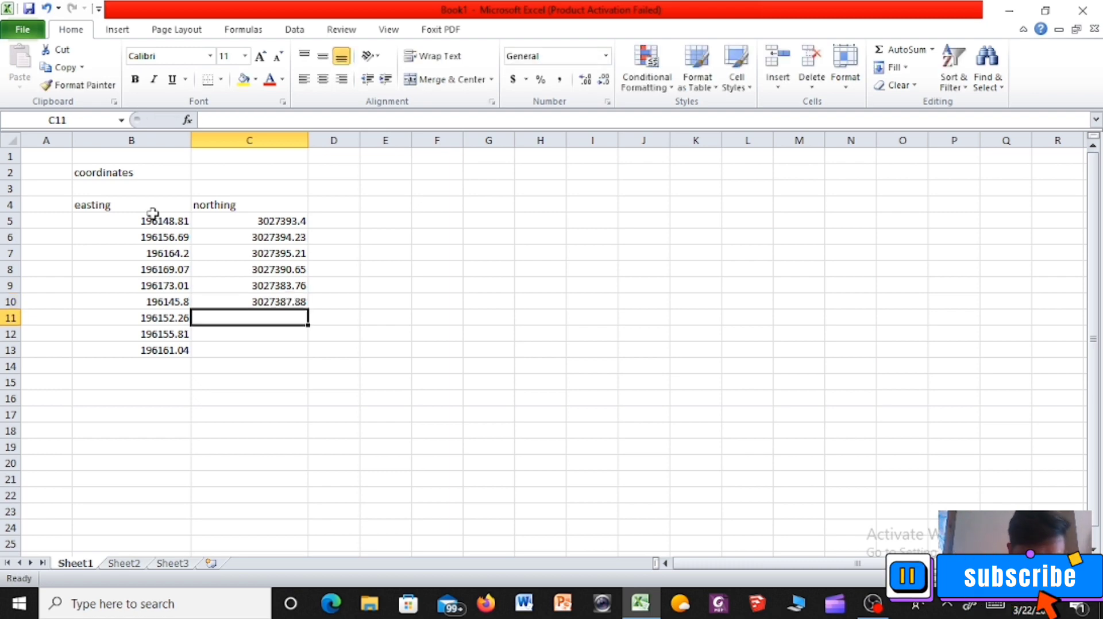
type("302738")
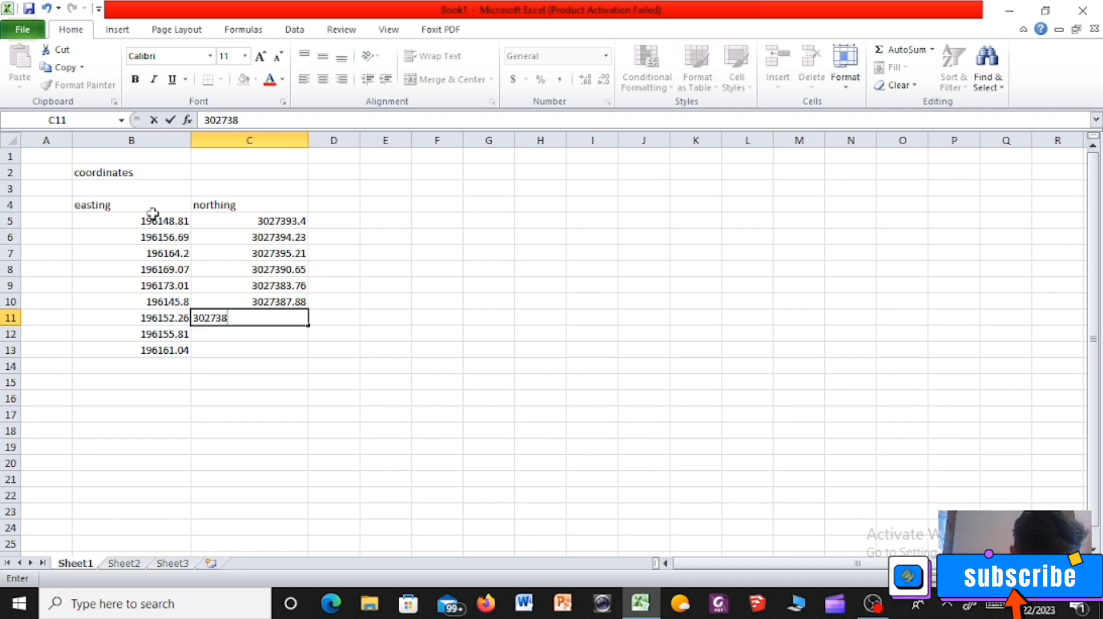
key("BackSpace")
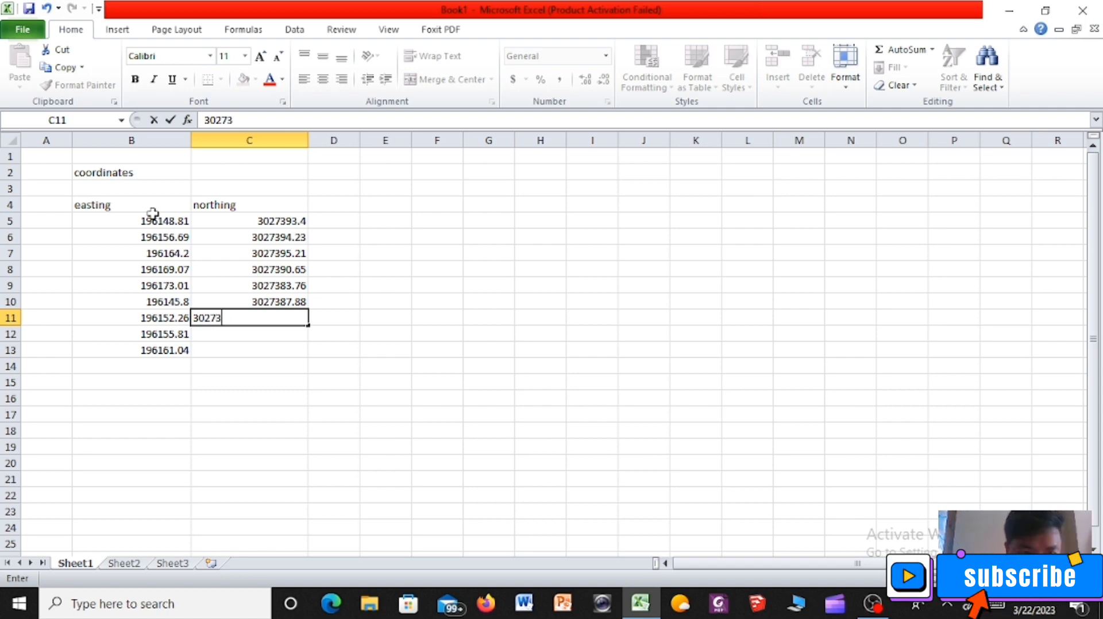
type("78.")
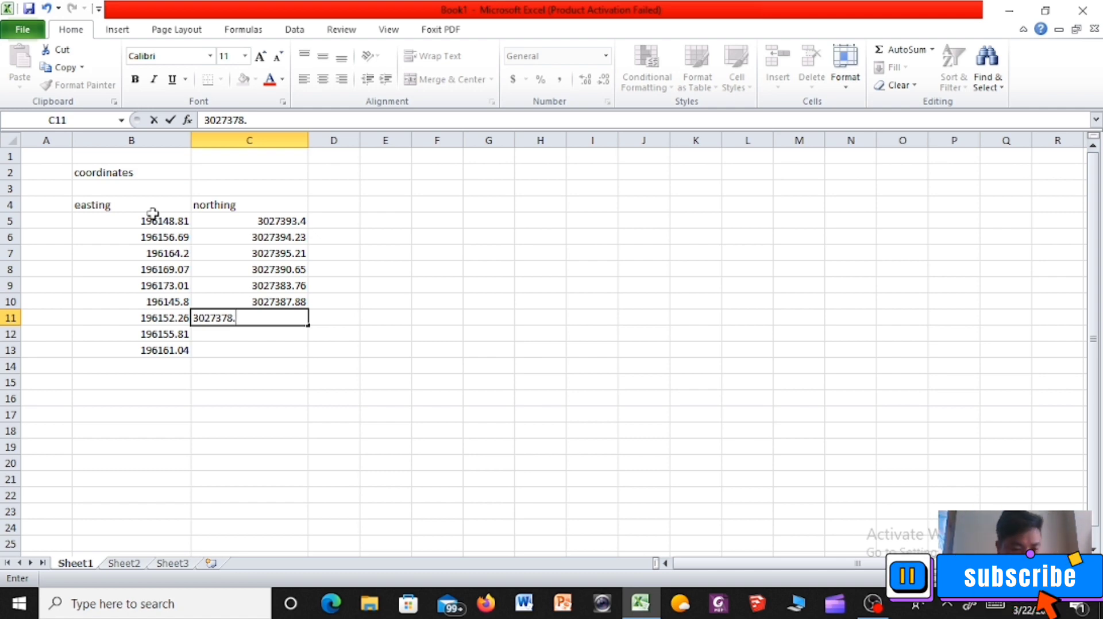
type("12")
key("Return")
type("302")
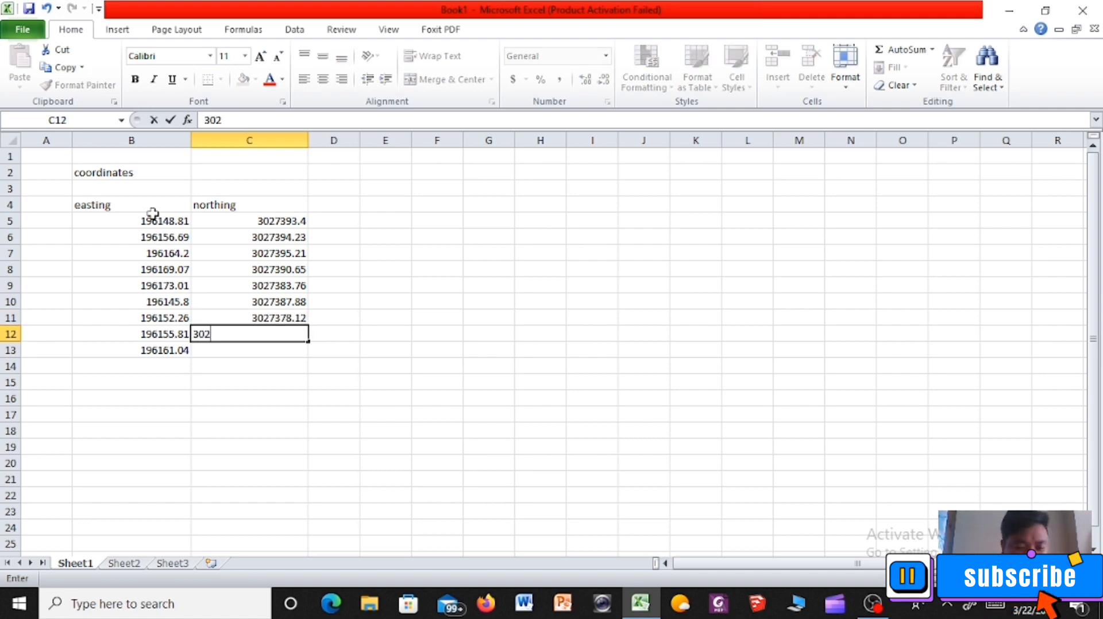
type("7367")
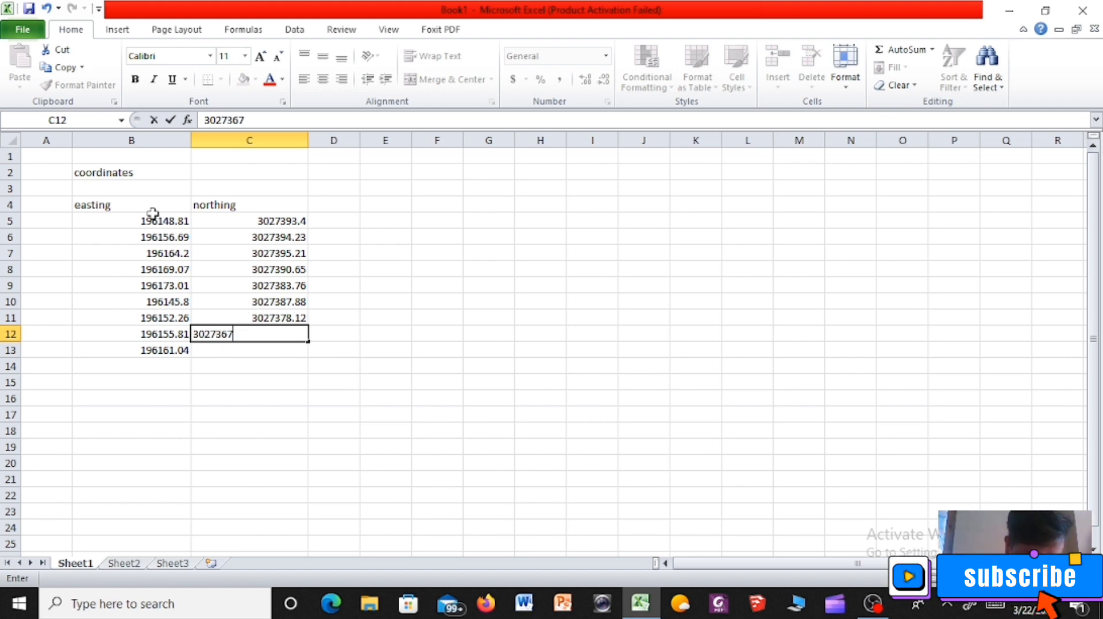
type(".27")
key("Return")
type("302")
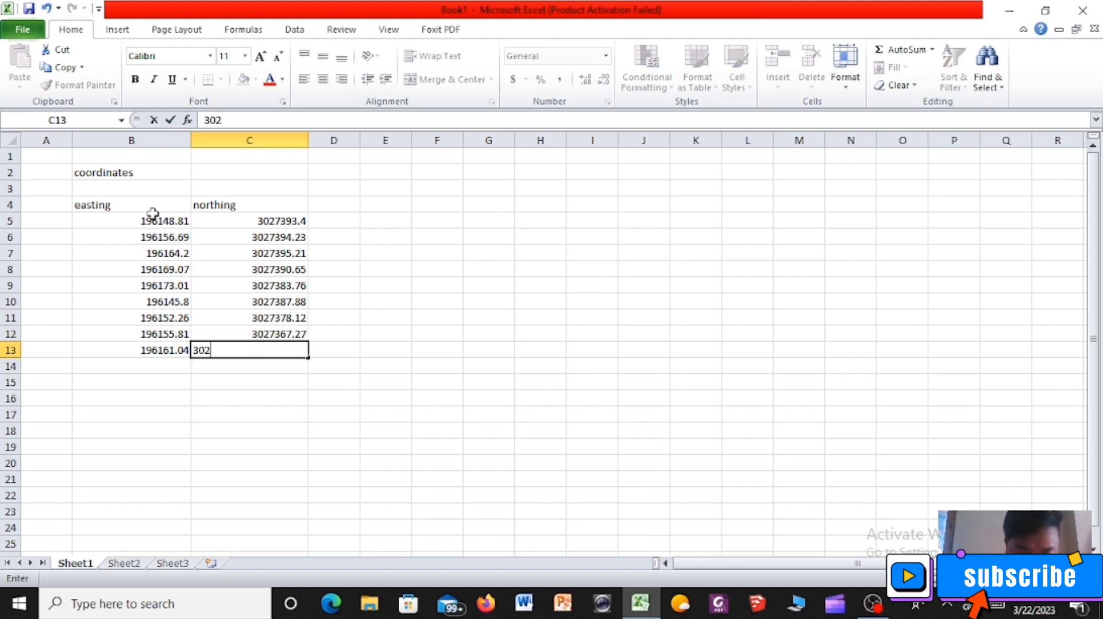
type("7373.")
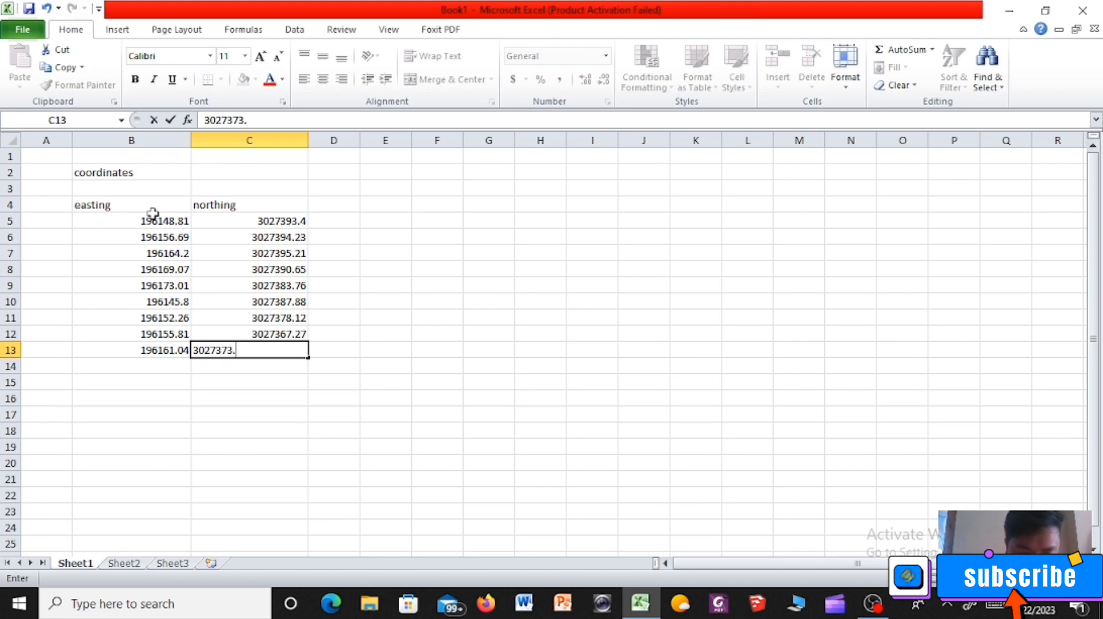
type("2")
Step: Commit 3027373.2 as the final northing in C13
left_click(247, 430)
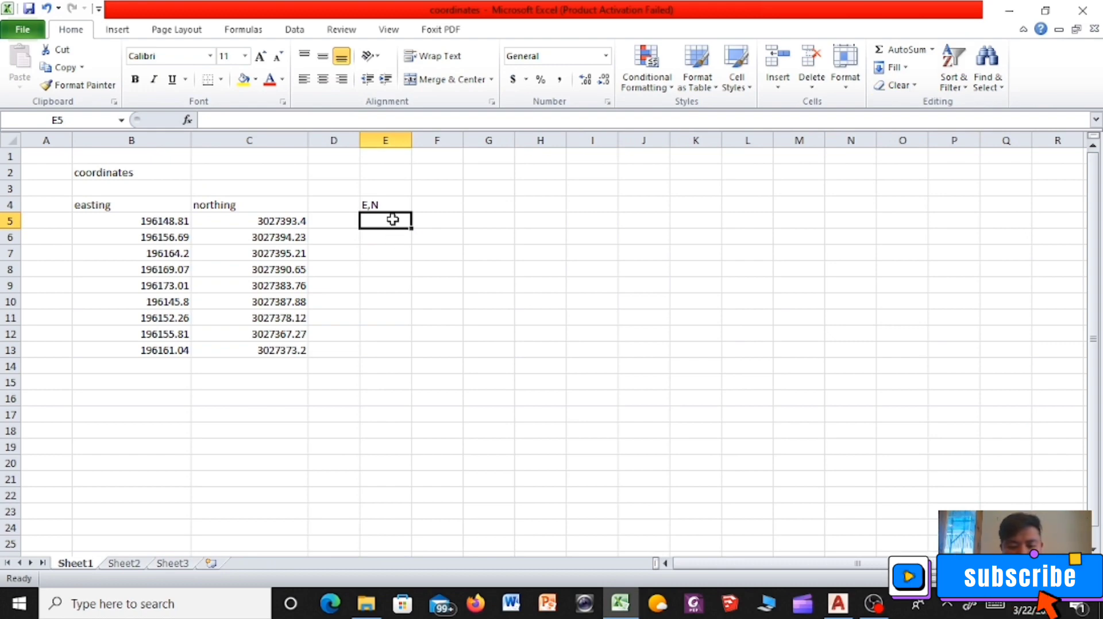
Step: Enter =CONCATENATE(B5,",",C5) in E5 to join easting and northing with a comma
type("=CO")
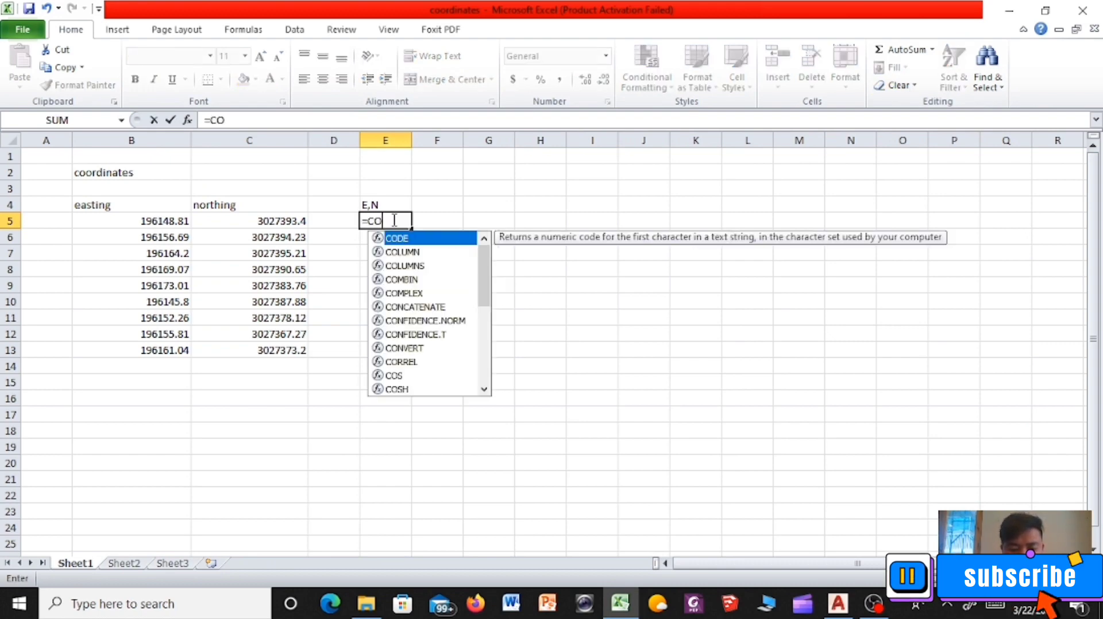
type("N")
key("Tab")
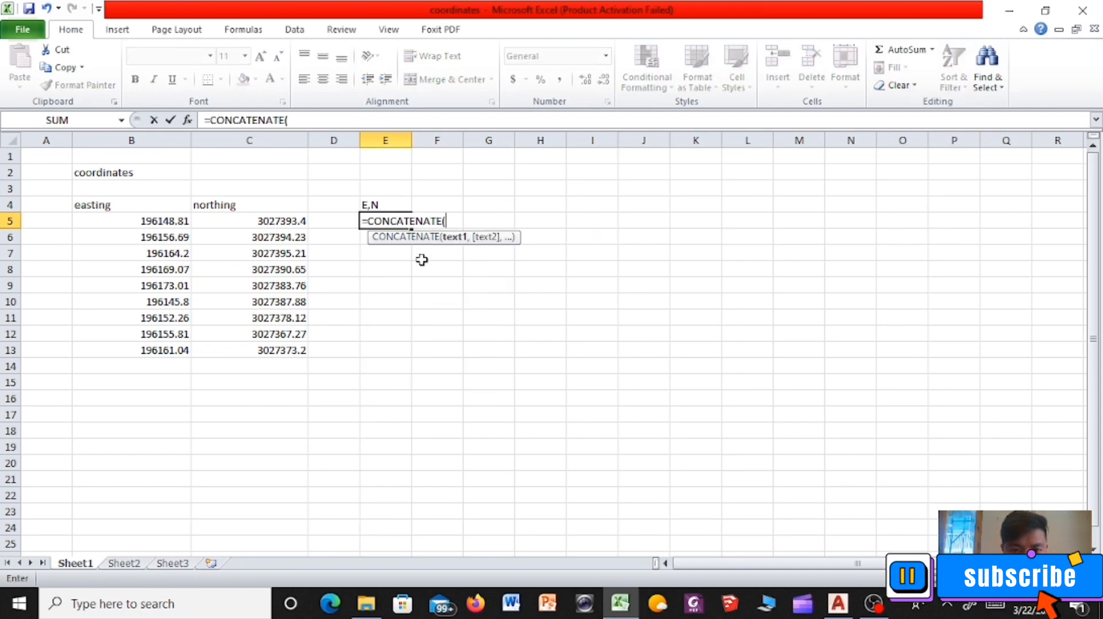
left_click(181, 222)
type(",")
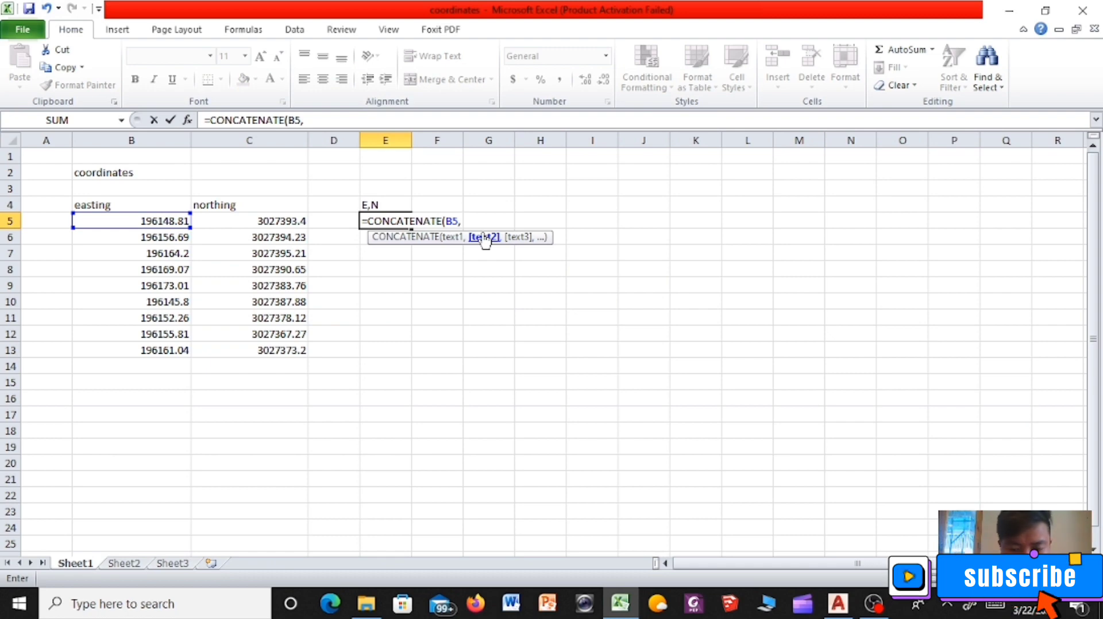
type("\",\",")
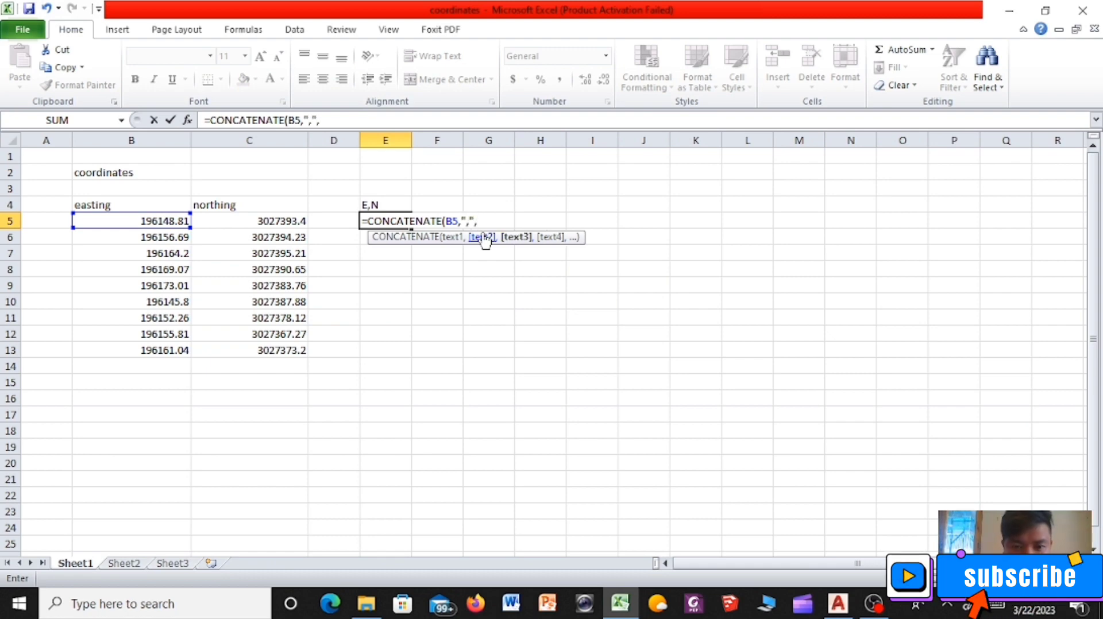
key("Left")
key("Left")
type(")")
key("Return")
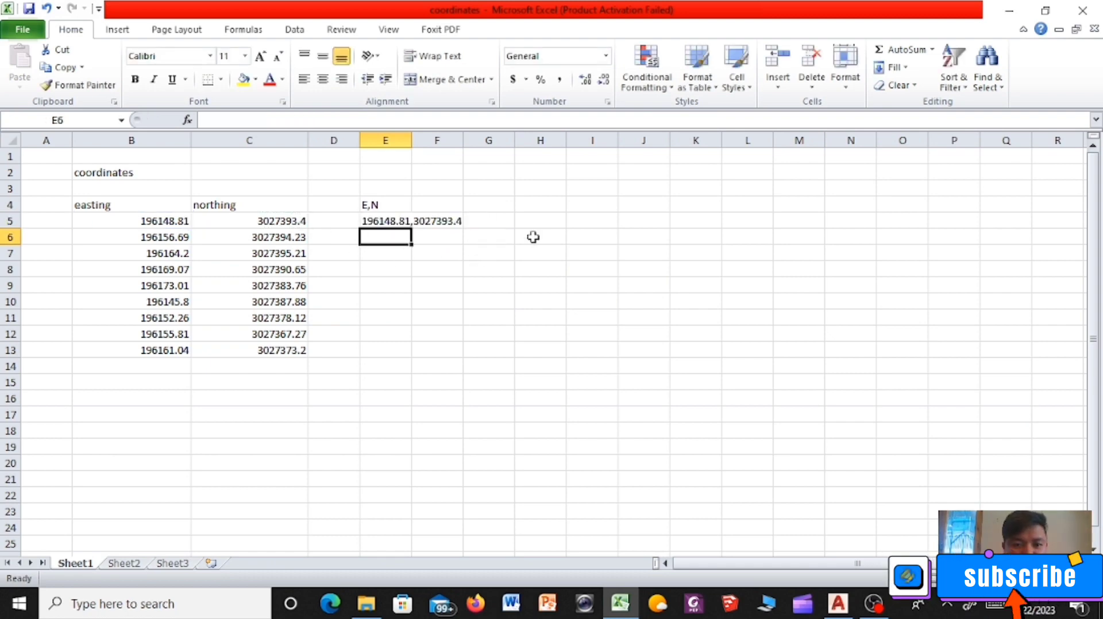
Step: Widen column E and fill the E5 formula down to E13
left_click(384, 221)
left_click_drag(411, 140, 465, 154)
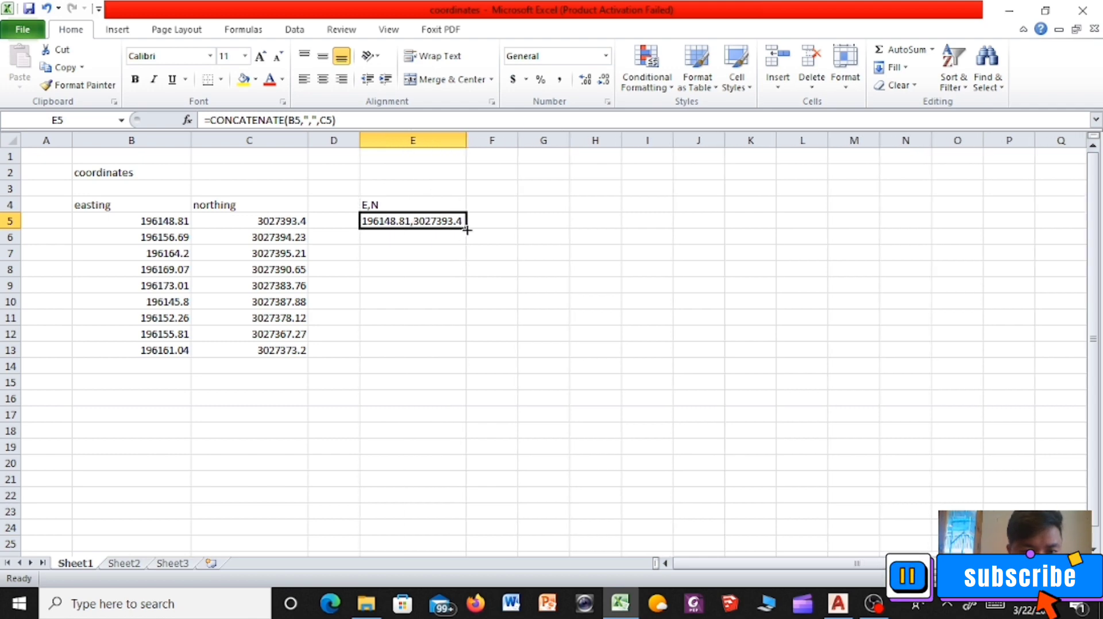
left_click_drag(411, 228, 451, 351)
left_click(412, 382)
left_click(523, 222)
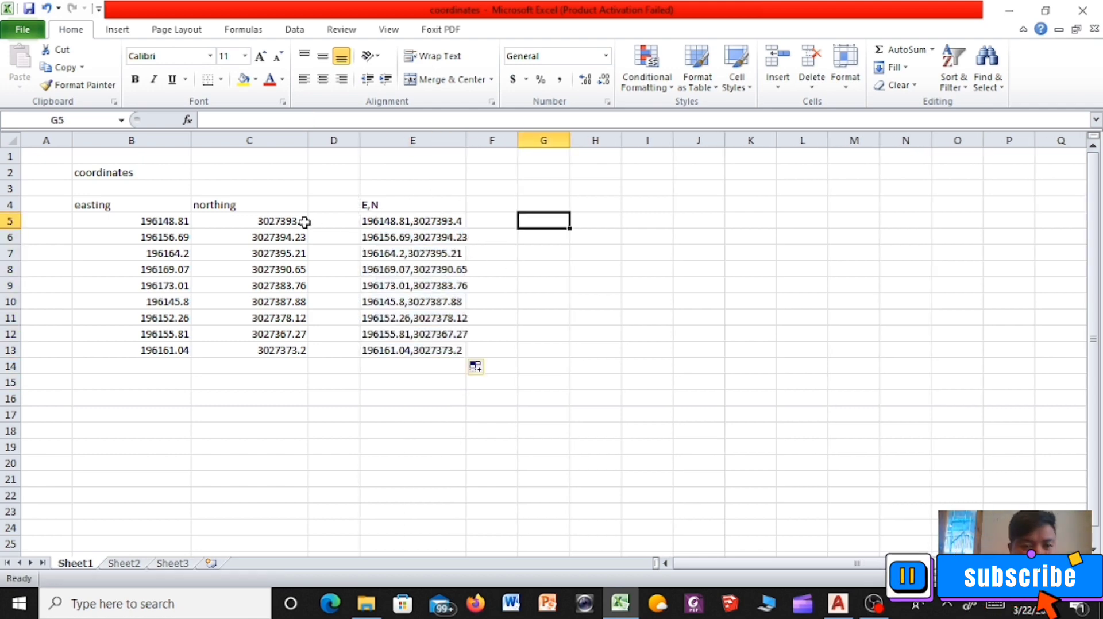
Step: Type the test entry 196148.81,3027393 in G5 and widen column G
type("196")
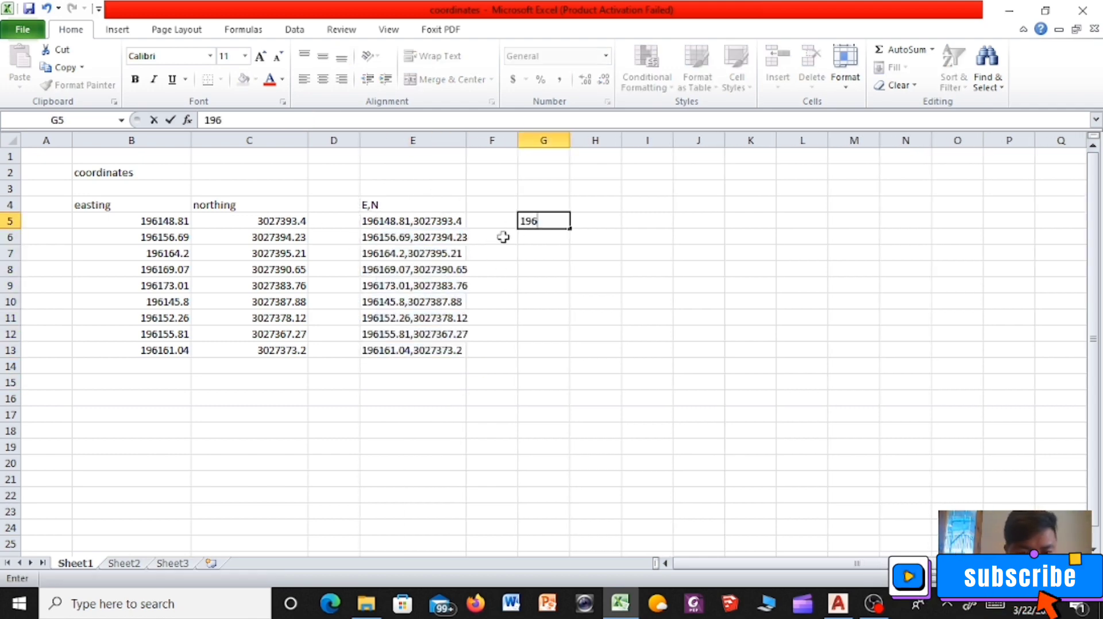
type("148.8")
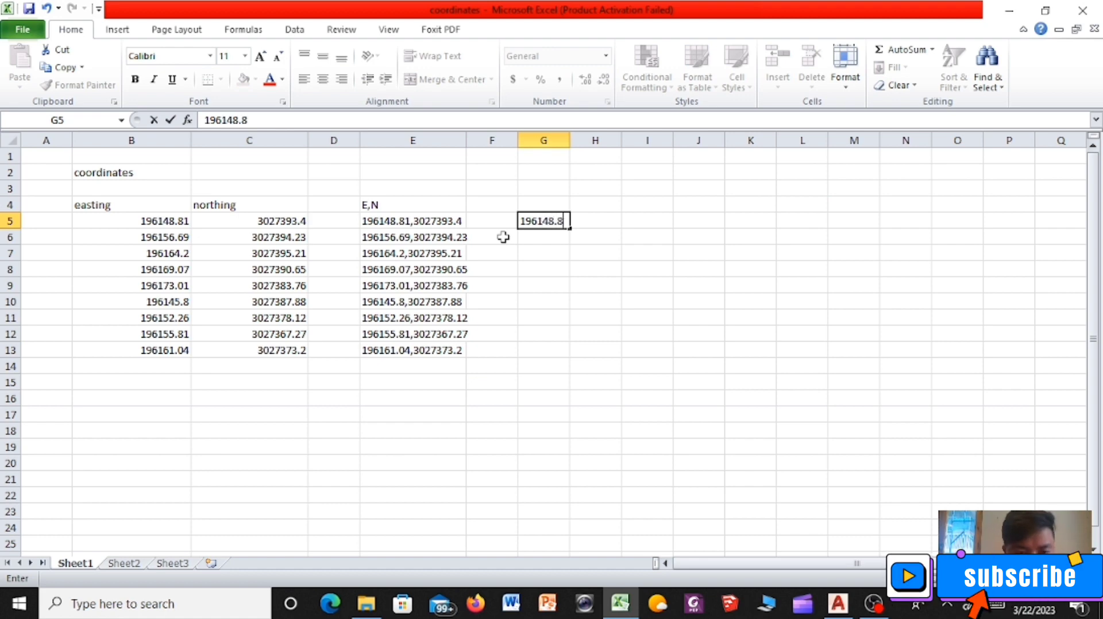
type("1,30")
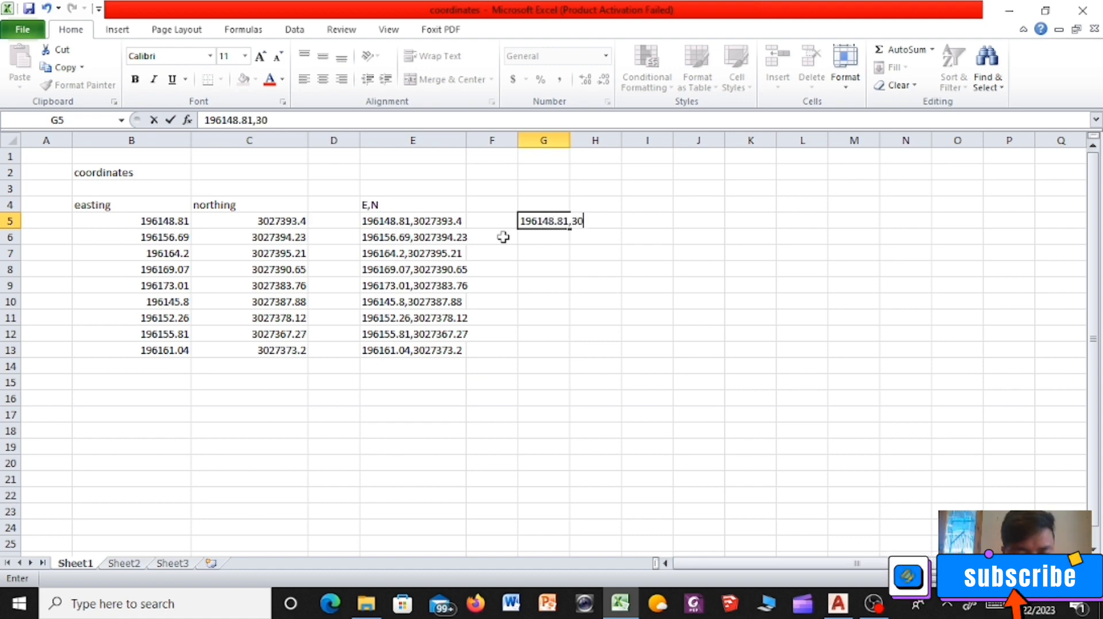
type("27393.4")
left_click(552, 155)
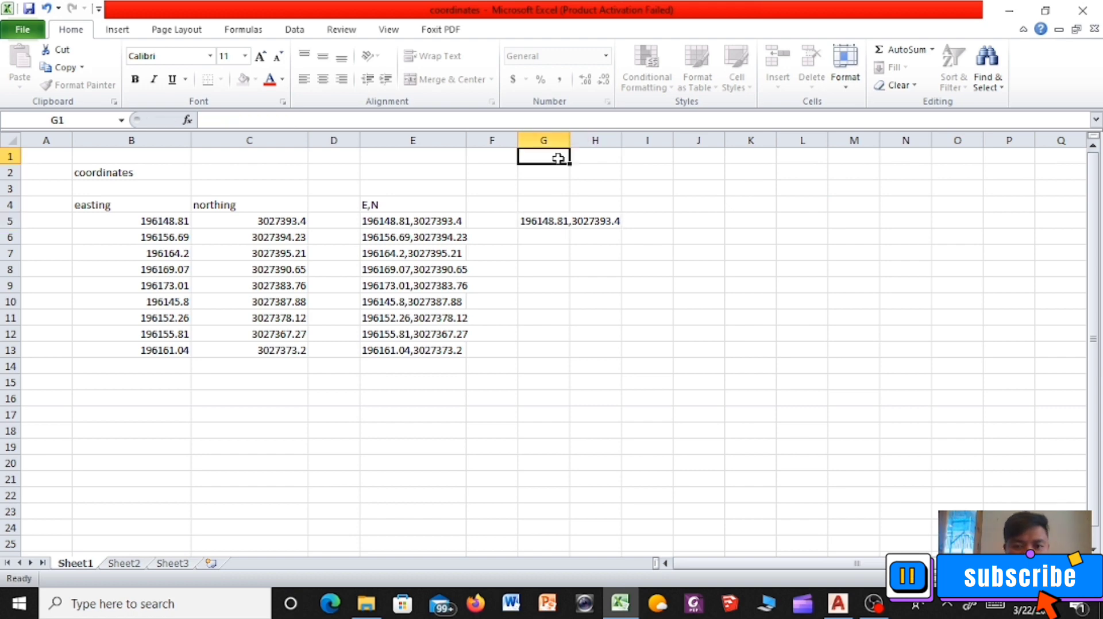
left_click_drag(570, 140, 635, 140)
Step: Copy the joined coordinates in E5:E14 and switch to the AutoCAD drawing
left_click(402, 224)
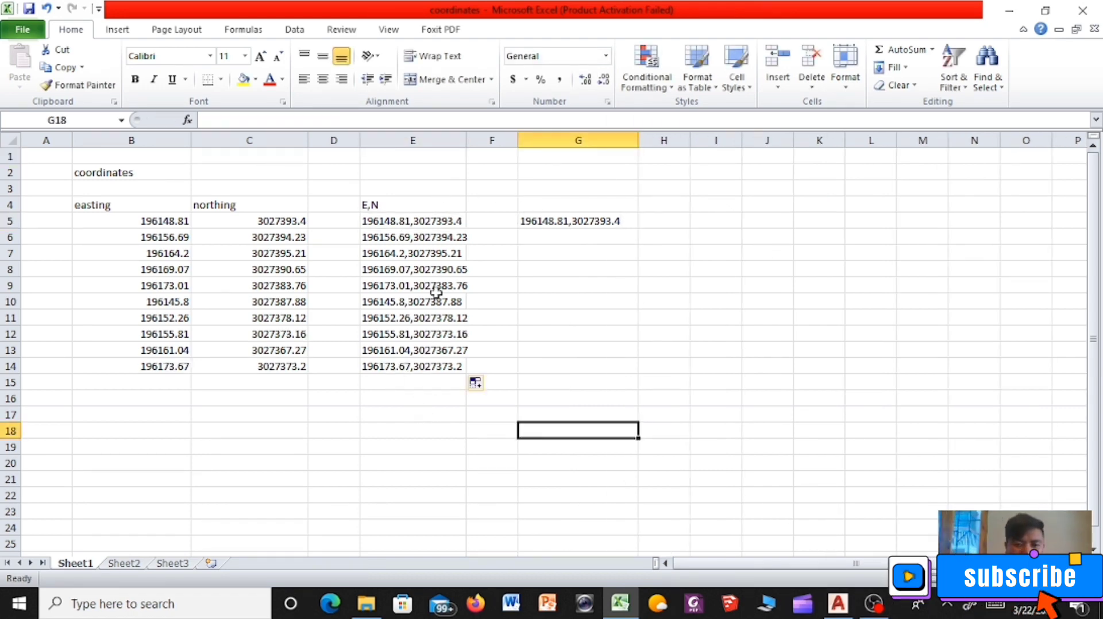
left_click(379, 220)
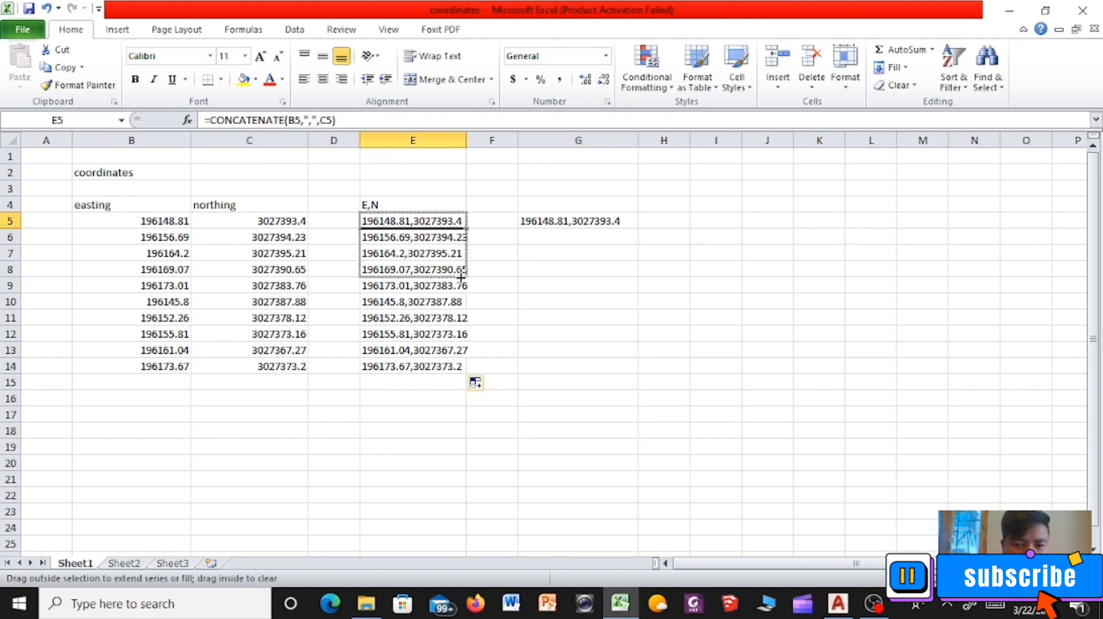
left_click_drag(466, 227, 454, 347)
right_click(458, 340)
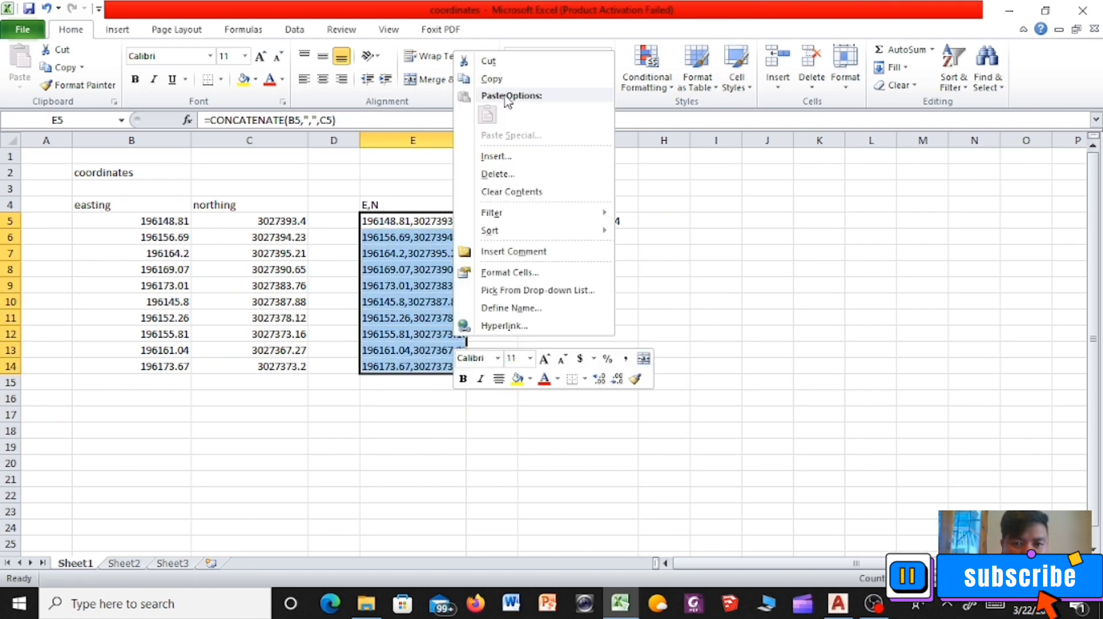
left_click(491, 79)
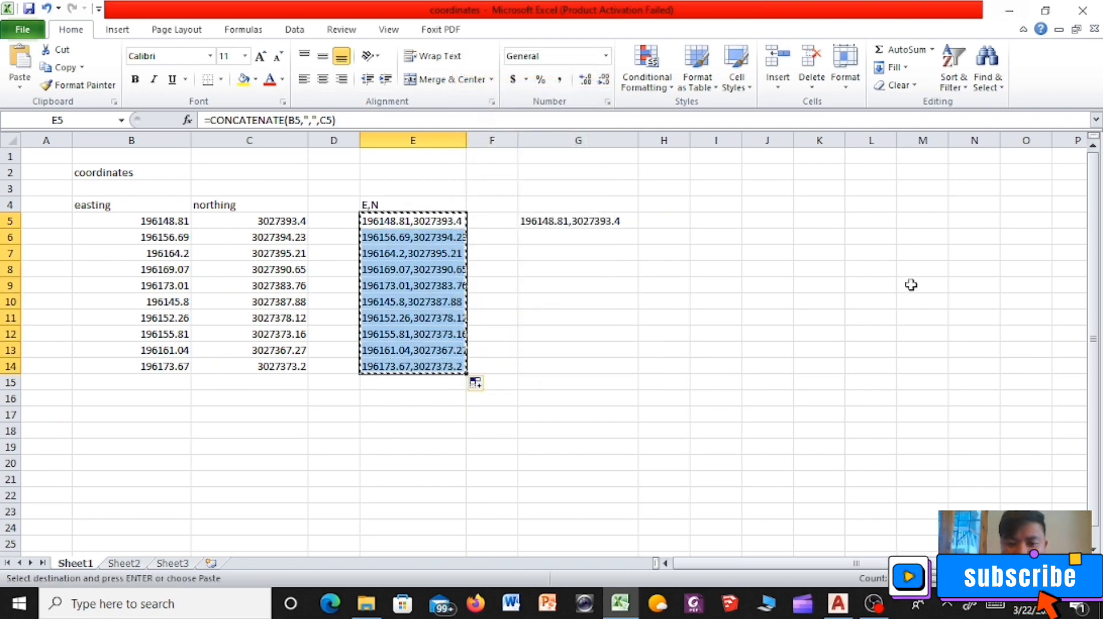
left_click(838, 603)
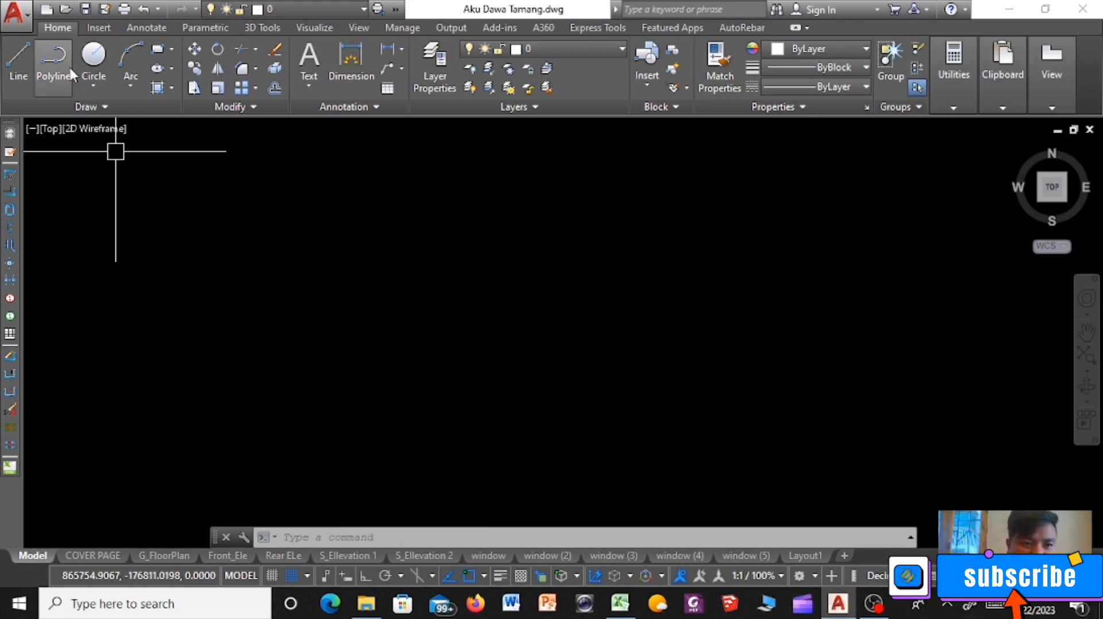
Step: Start PLINE and paste the copied E,N coordinates as its vertices
type("p")
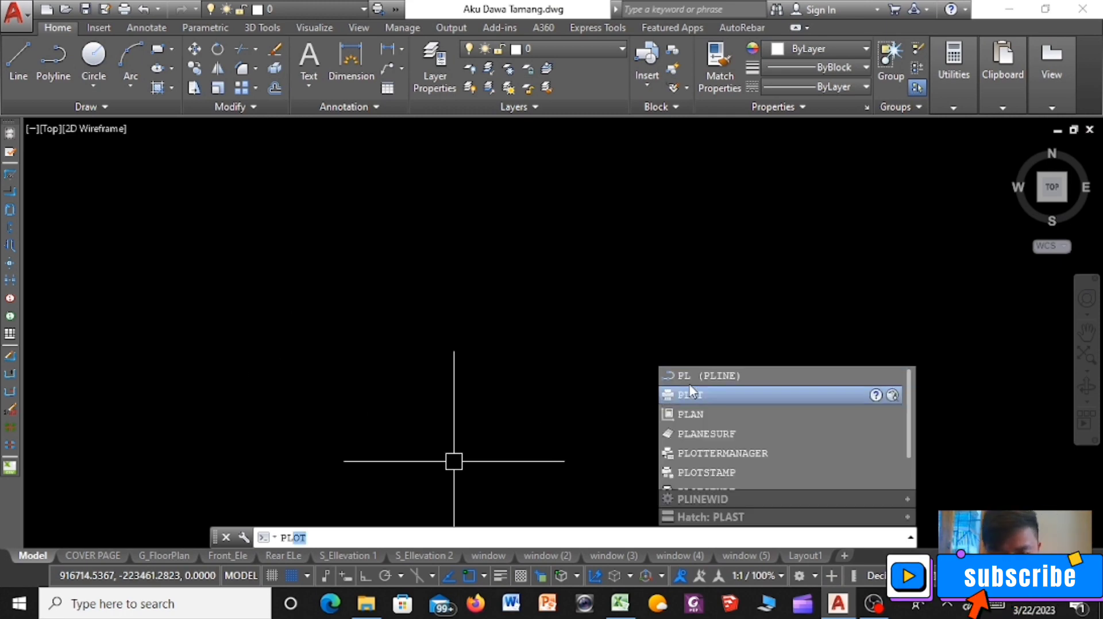
key("Return")
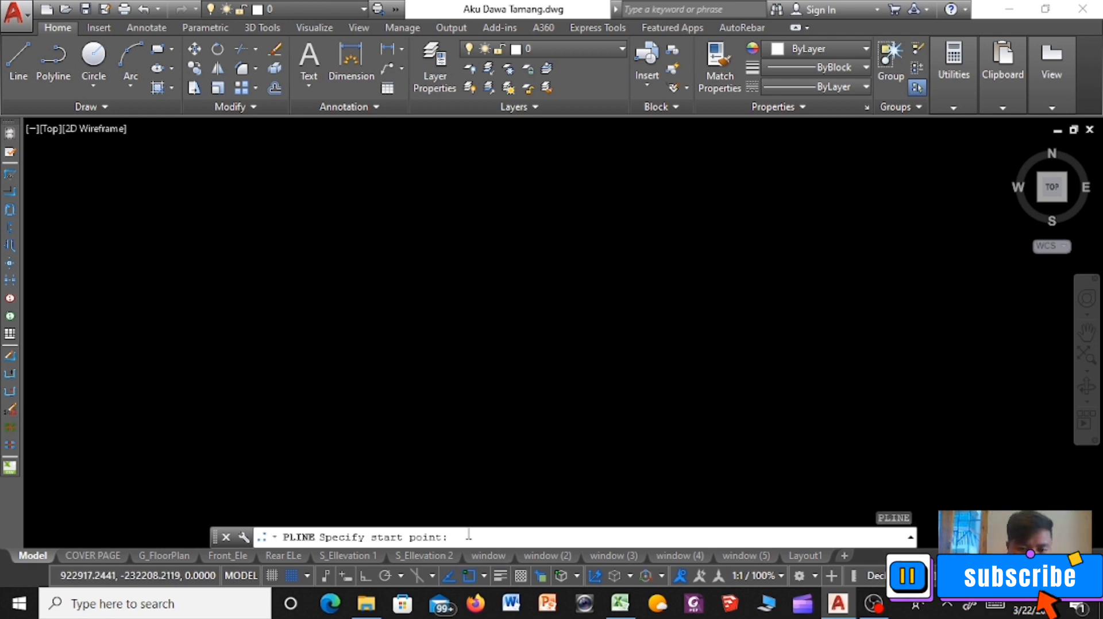
right_click(288, 537)
left_click(345, 459)
scroll(682, 235, "down", 2)
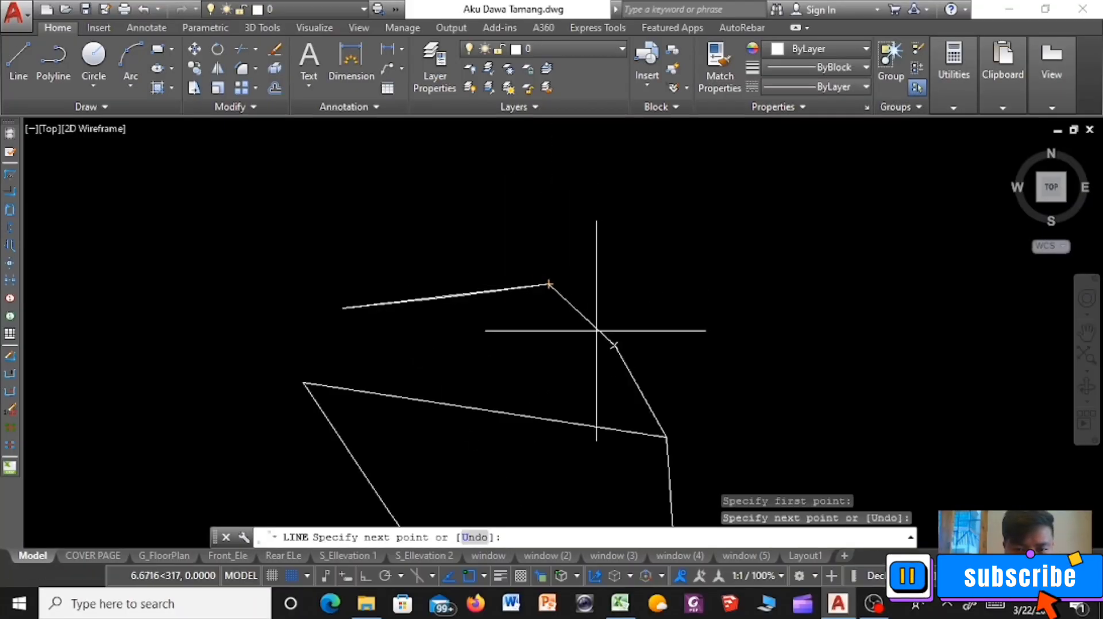
Step: Draw the remaining segments through the outline vertices, closing at the top-left corner
left_click(613, 346)
left_click(666, 437)
scroll(661, 390, "down", 2)
scroll(640, 384, "up", 2)
left_click(642, 389)
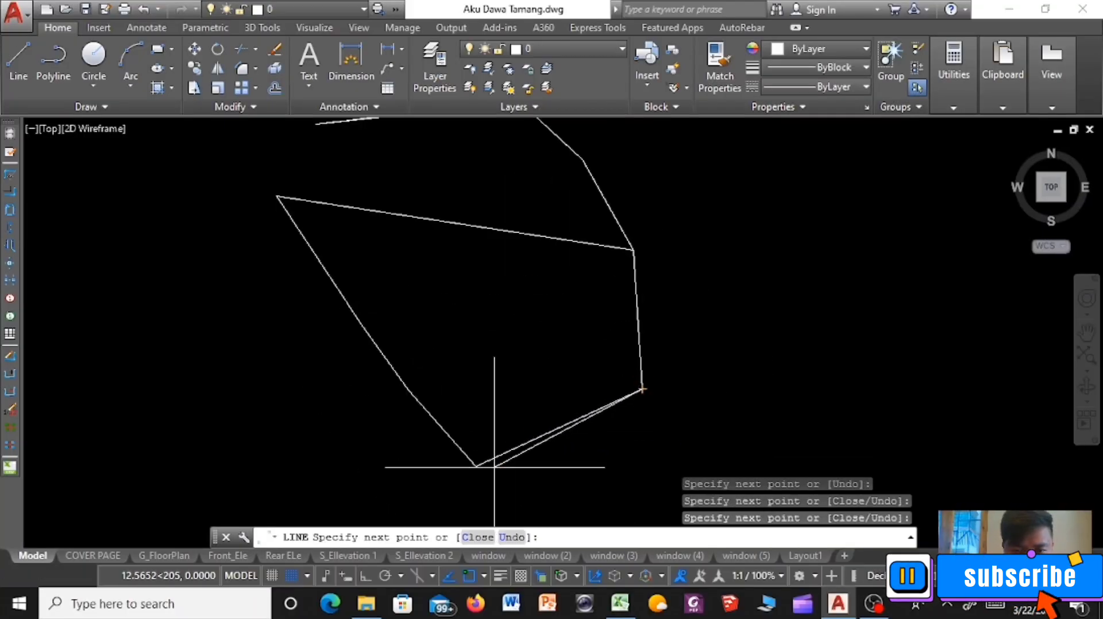
left_click(478, 466)
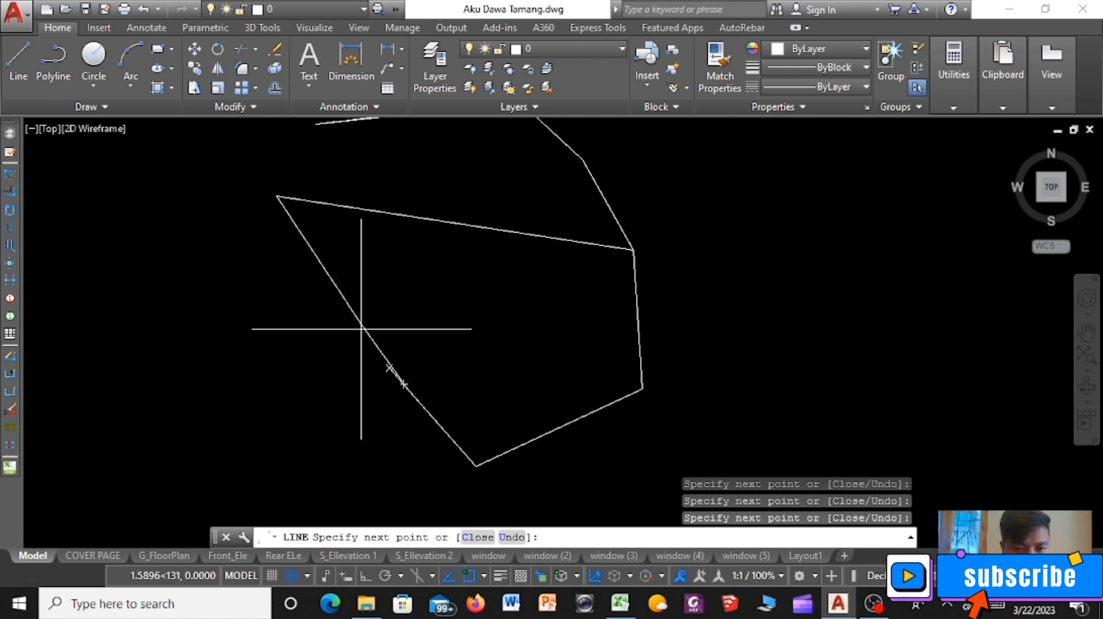
left_click(361, 324)
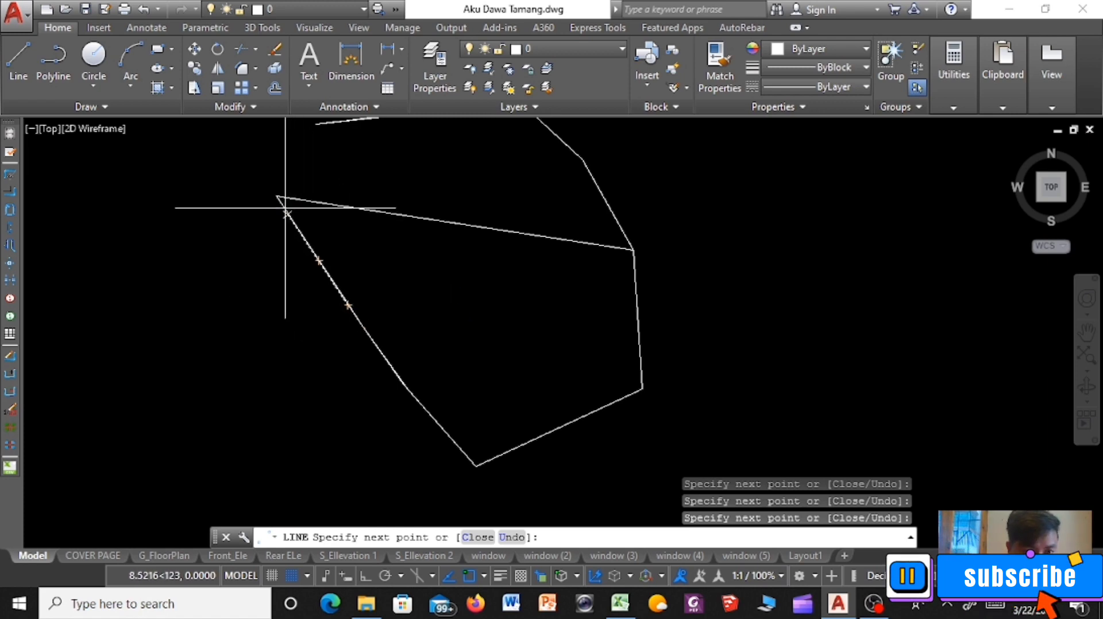
scroll(229, 225, "down", 2)
left_click(230, 166)
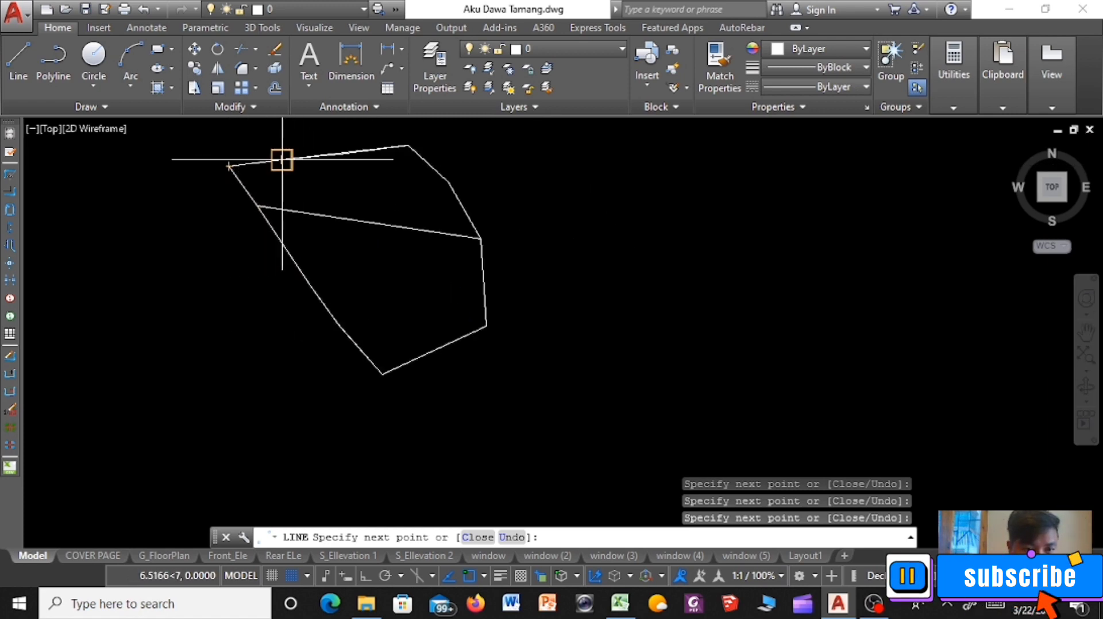
key("Escape")
Step: Delete the overlapping inner polyline crossing the plot
left_click(427, 231)
key("Delete")
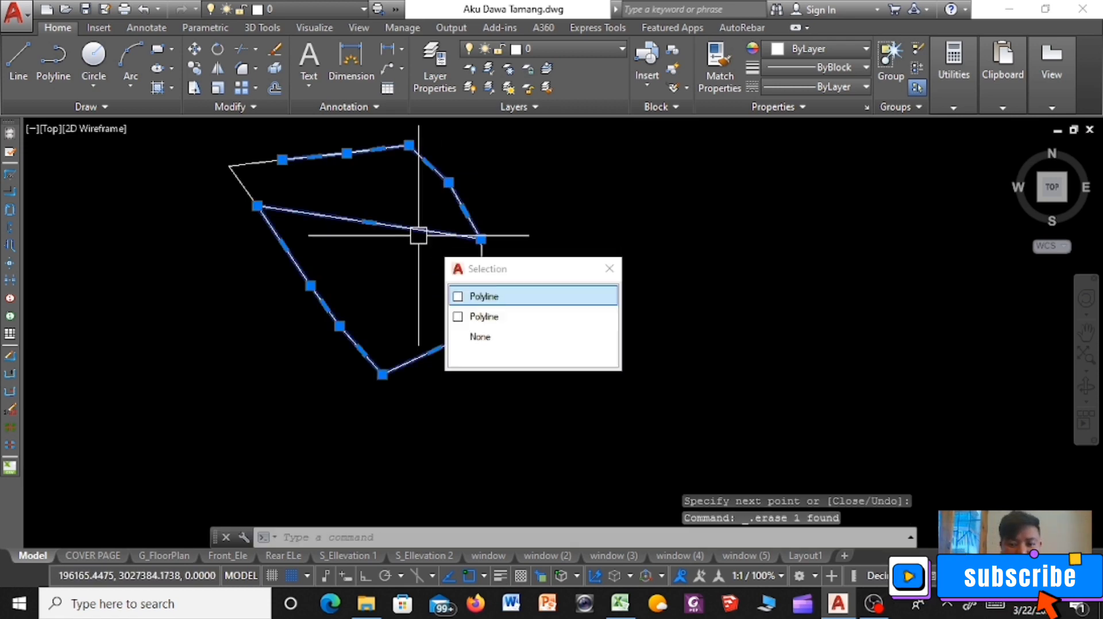
left_click(420, 234)
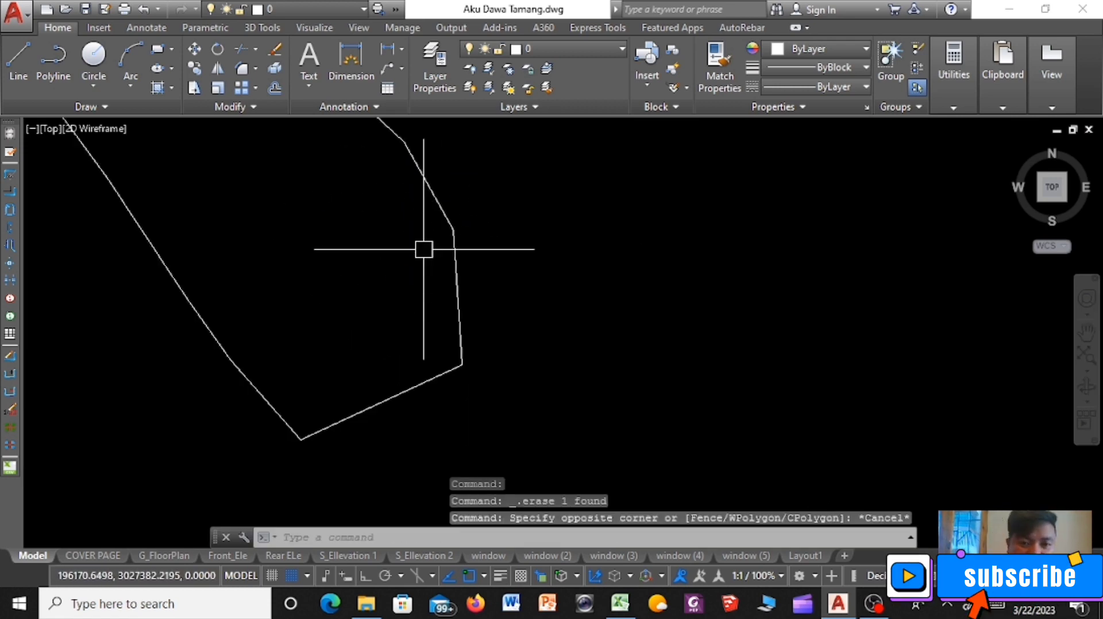